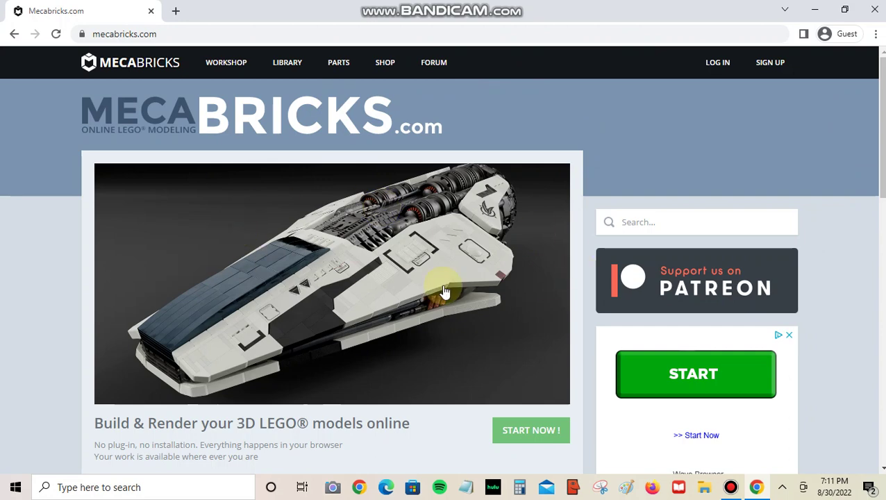
Launch the workshop editor, read through the first-time primer guide, and return to the Workshop tab
left_click(528, 432)
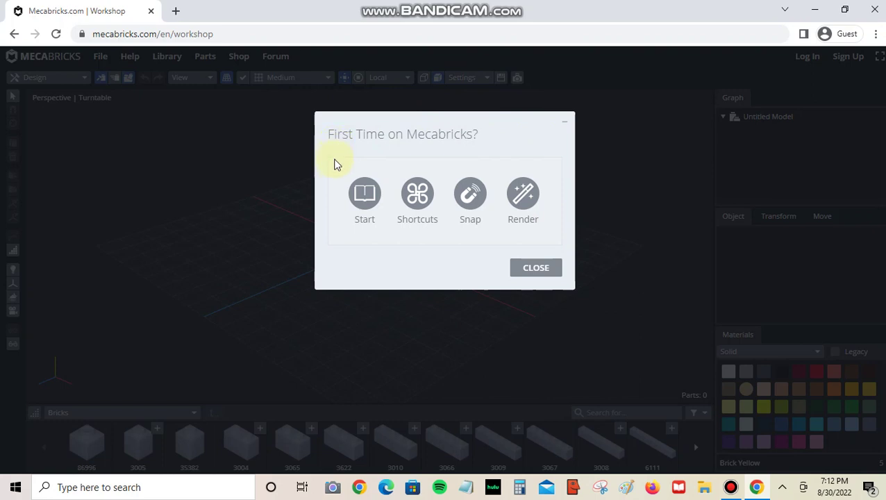
left_click(360, 204)
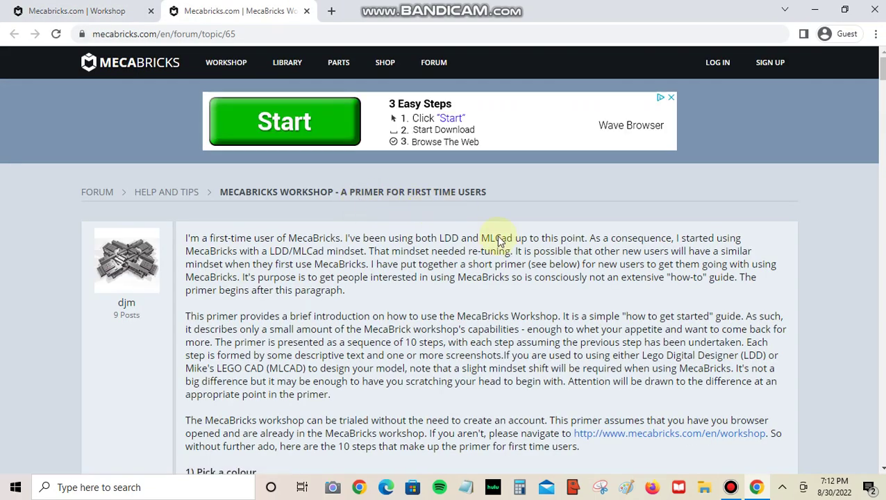
scroll(512, 274, "down", 2)
scroll(512, 275, "down", 1)
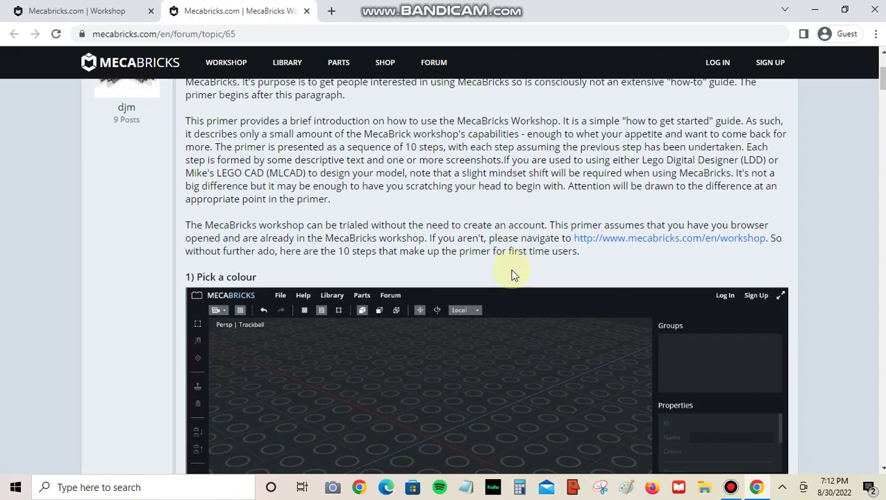
scroll(512, 274, "down", 1)
scroll(508, 270, "down", 1)
scroll(508, 271, "down", 3)
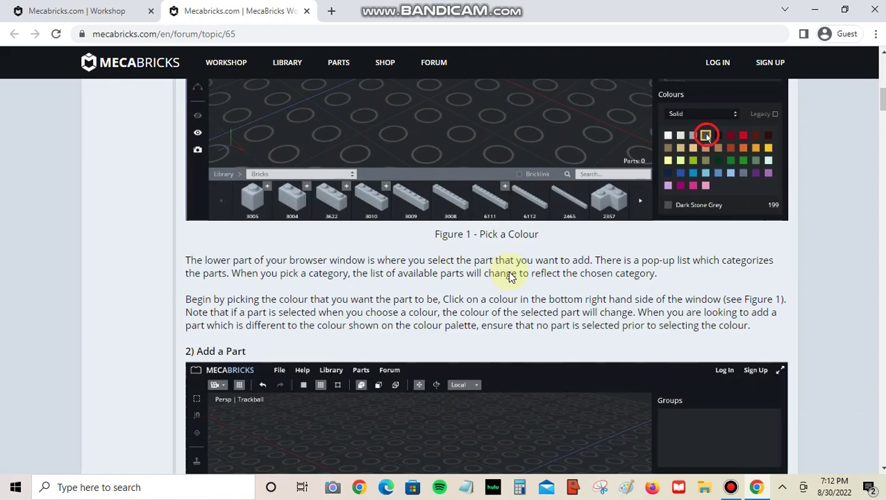
scroll(511, 273, "down", 1)
scroll(509, 274, "down", 3)
scroll(508, 271, "down", 4)
scroll(507, 271, "down", 1)
scroll(508, 271, "down", 3)
scroll(508, 271, "down", 2)
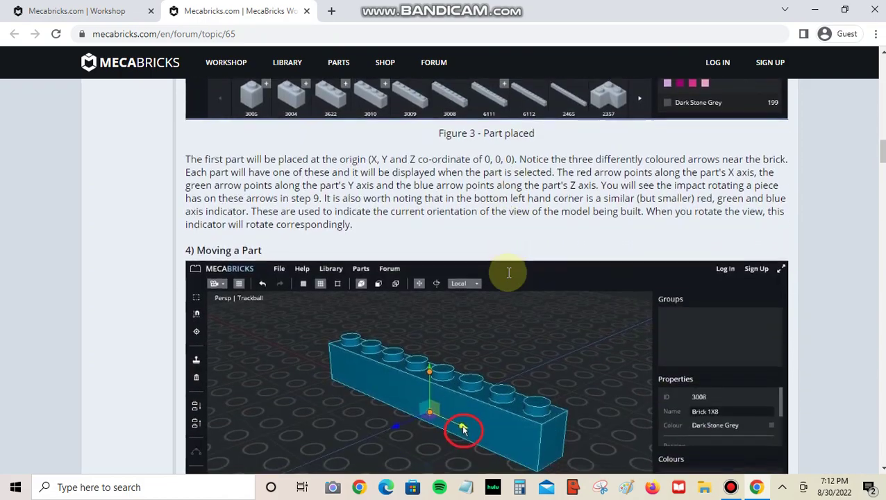
scroll(509, 272, "down", 3)
scroll(509, 272, "down", 4)
scroll(508, 273, "down", 2)
scroll(509, 273, "down", 1)
scroll(509, 275, "down", 2)
scroll(508, 273, "down", 1)
scroll(508, 274, "down", 3)
scroll(508, 273, "down", 4)
scroll(508, 274, "down", 3)
scroll(508, 274, "down", 4)
scroll(508, 274, "down", 5)
scroll(509, 274, "down", 5)
scroll(509, 273, "down", 4)
scroll(508, 272, "down", 4)
scroll(494, 269, "down", 1)
left_click(104, 10)
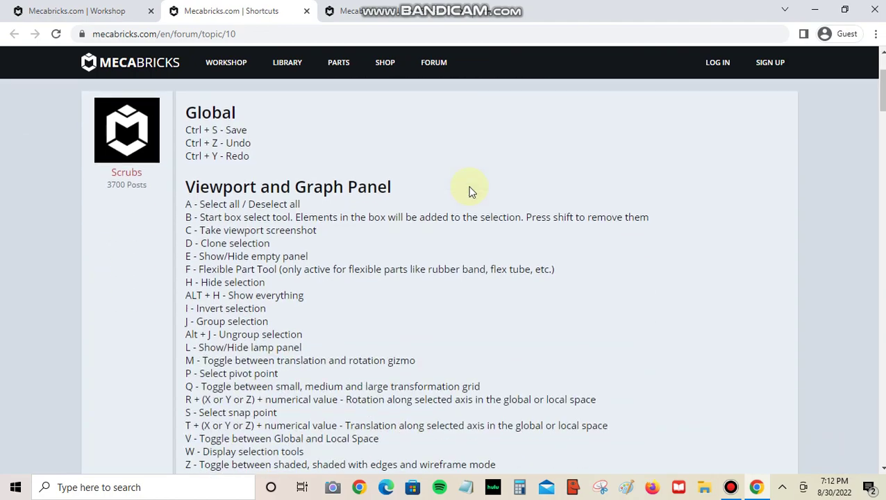
Scroll through the keyboard shortcuts reference, then switch back to the Workshop tab
scroll(471, 191, "down", 1)
scroll(471, 190, "down", 2)
scroll(470, 192, "down", 1)
scroll(470, 192, "down", 1)
scroll(471, 189, "down", 2)
scroll(473, 198, "down", 3)
scroll(477, 208, "down", 3)
scroll(477, 207, "up", 4)
scroll(475, 208, "up", 4)
scroll(475, 208, "up", 4)
key("ctrl+Page_Up")
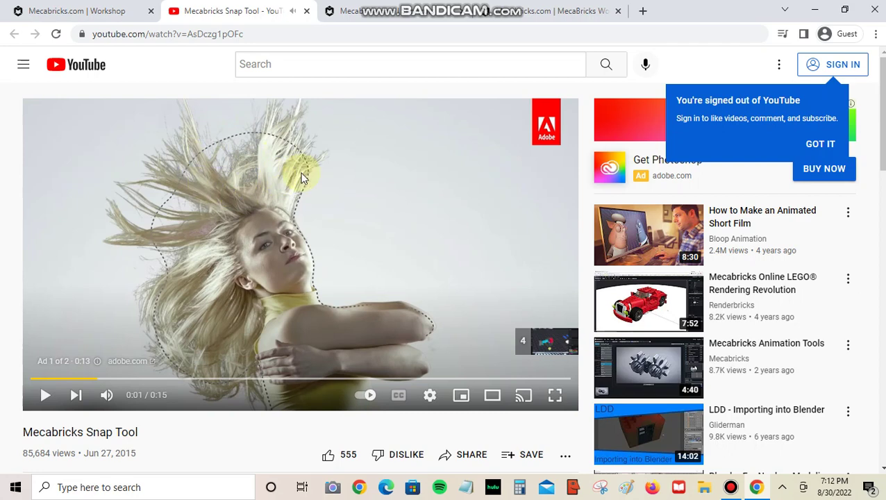
Leave the Snap Tool video and return to the Workshop tab
left_click(47, 7)
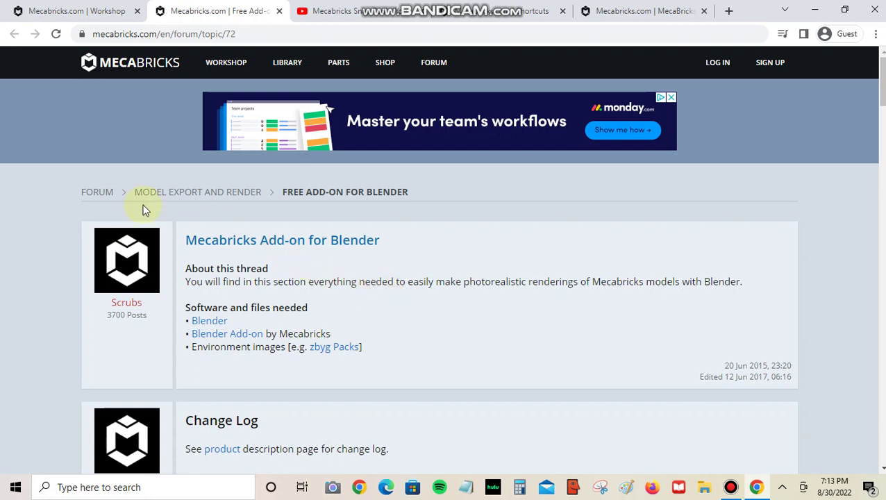
Close the welcome dialog, reopen it from Help, close it again, and orbit the empty grid
left_click(56, 8)
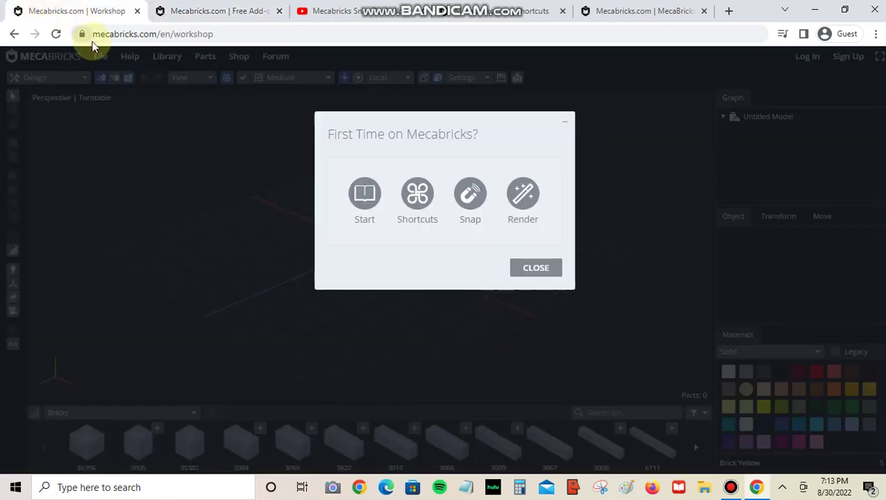
left_click(565, 125)
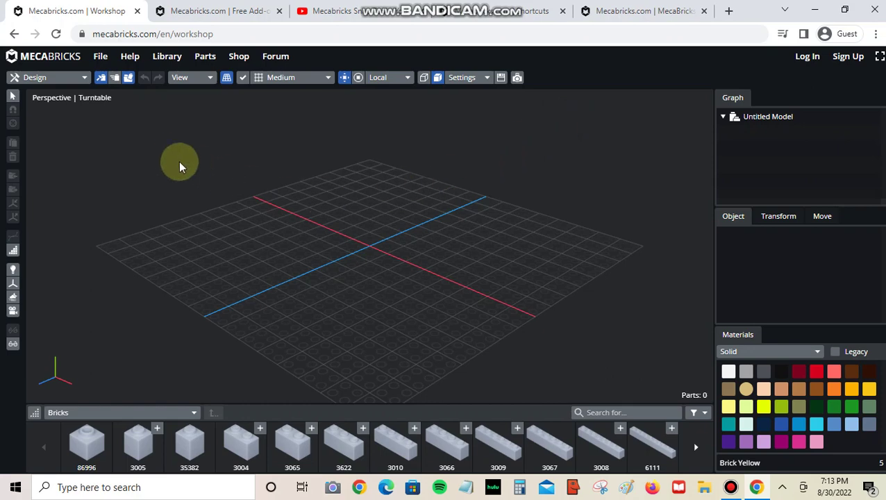
left_click(128, 61)
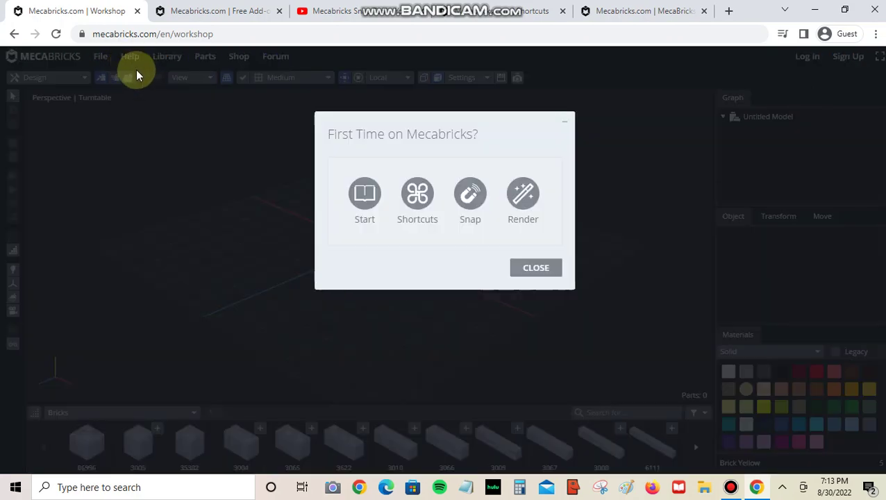
left_click(528, 272)
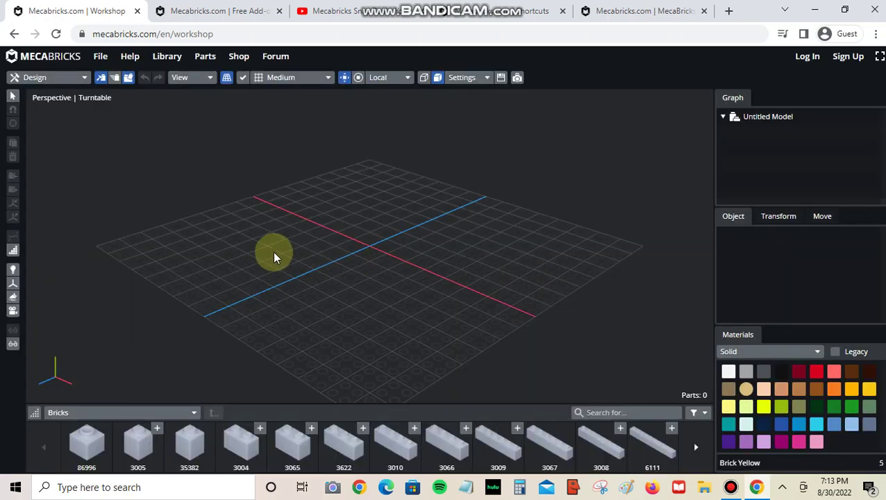
mouse_move(316, 307)
middle_mouse_down()
mouse_move(368, 317)
mouse_move(342, 334)
middle_mouse_up()
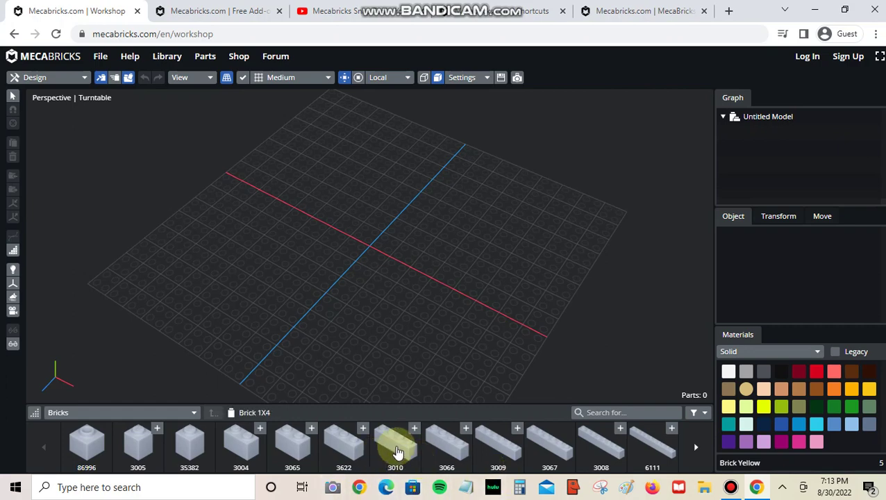
Add a 1x4 brick (3010) at the grid centre and colour it Bright Red
left_click(397, 451)
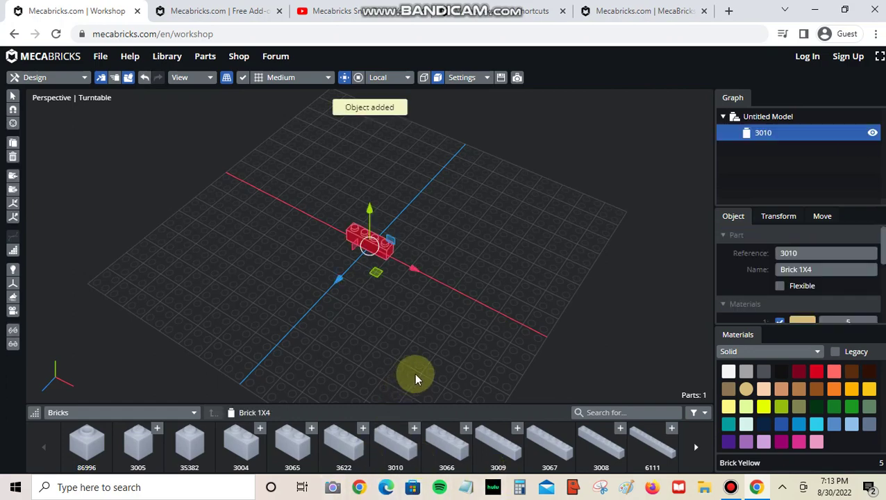
middle_click_drag(415, 379, 426, 366)
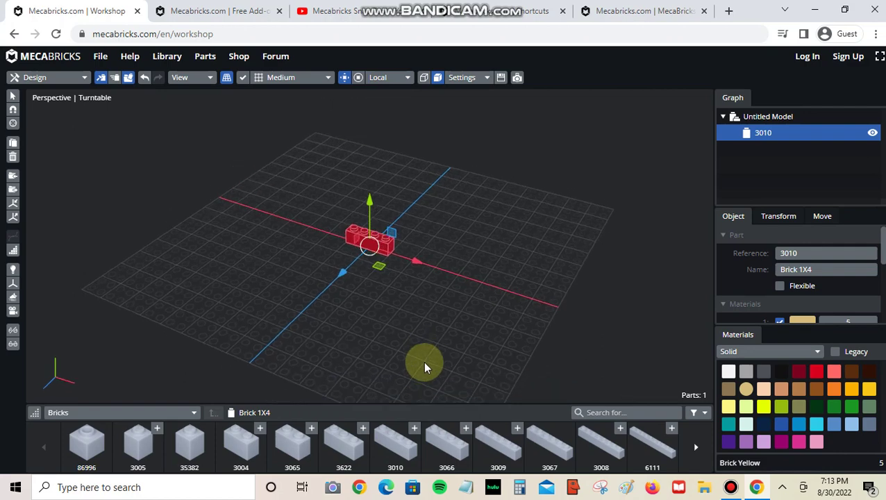
left_click(528, 311)
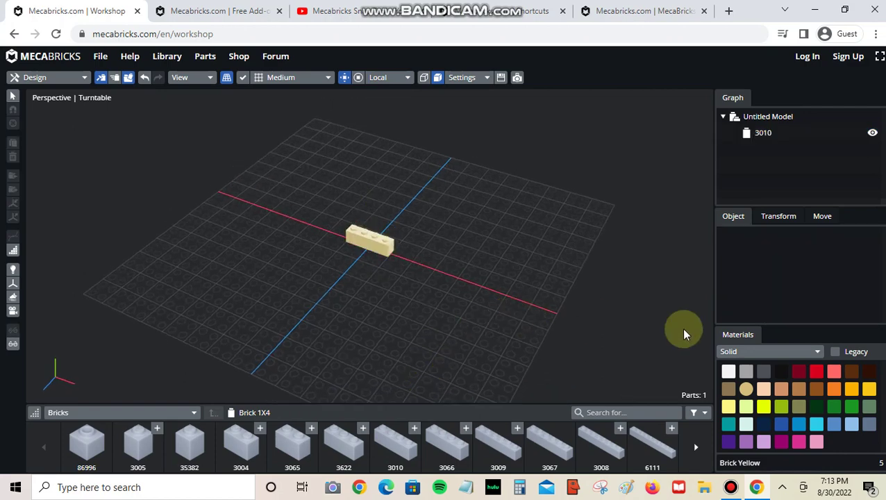
left_click(382, 236)
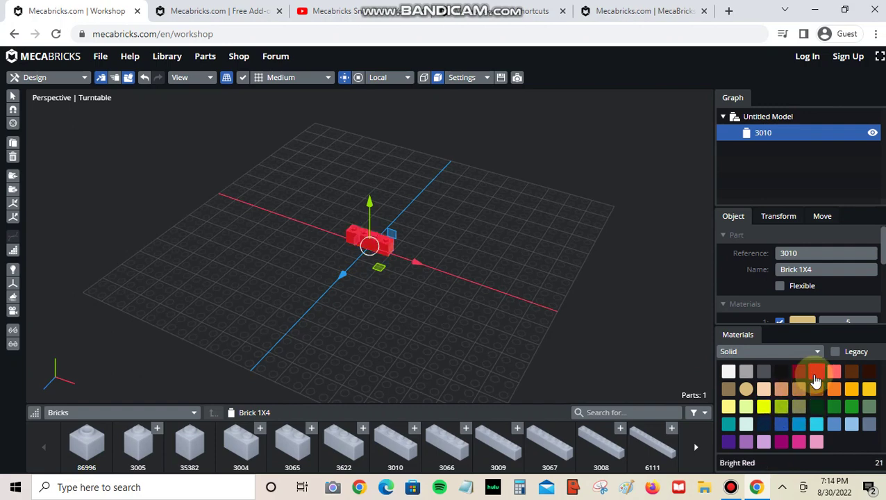
left_click(819, 378)
left_click(525, 327)
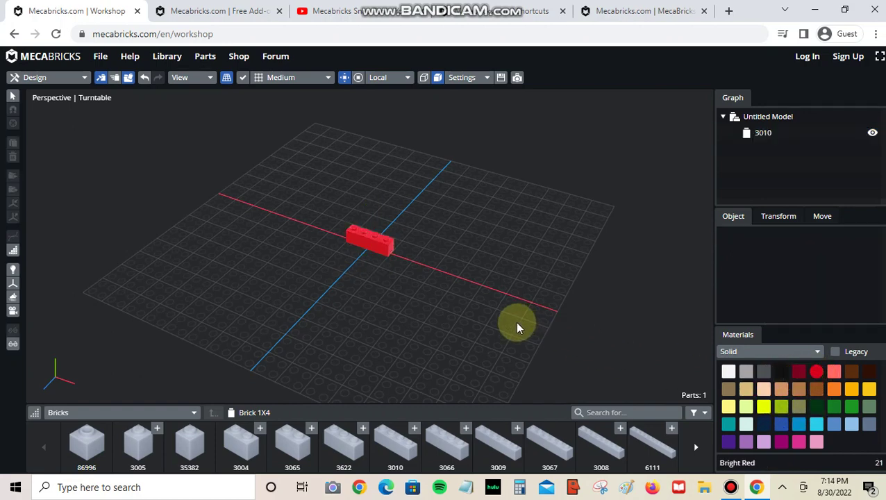
left_click(385, 248)
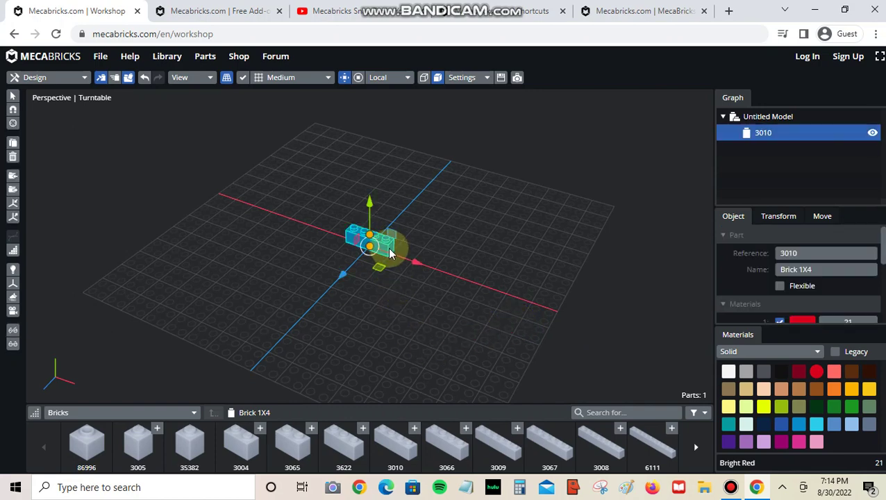
Replace the red brick with a 1x6 brick without pins
left_click(13, 157)
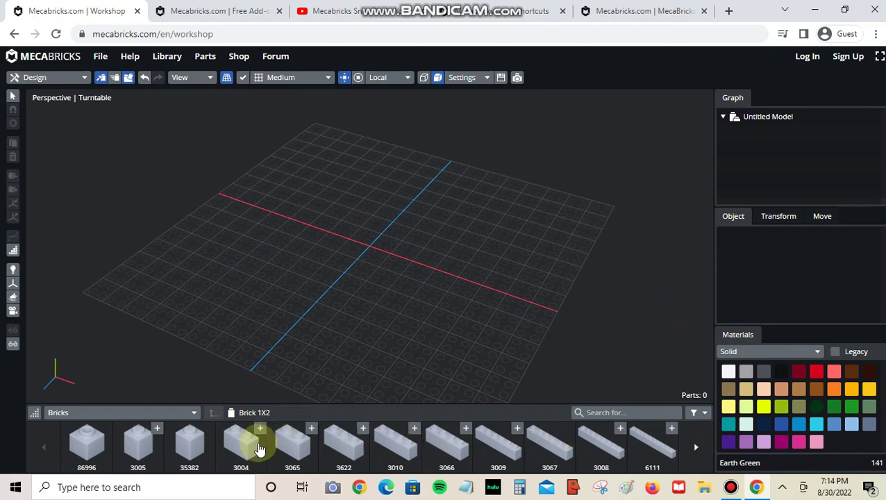
left_click(418, 326)
mouse_move(406, 290)
right_mouse_down()
mouse_move(427, 266)
mouse_move(422, 280)
right_mouse_up()
left_click(382, 240)
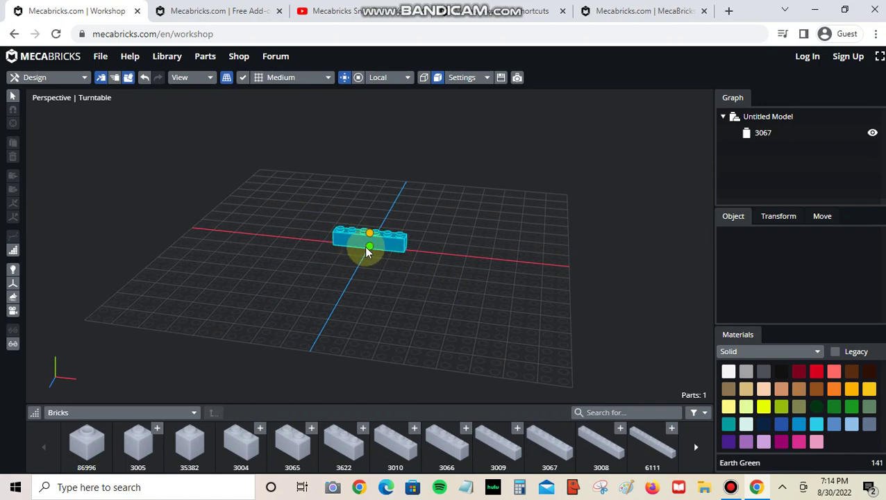
left_click(399, 281)
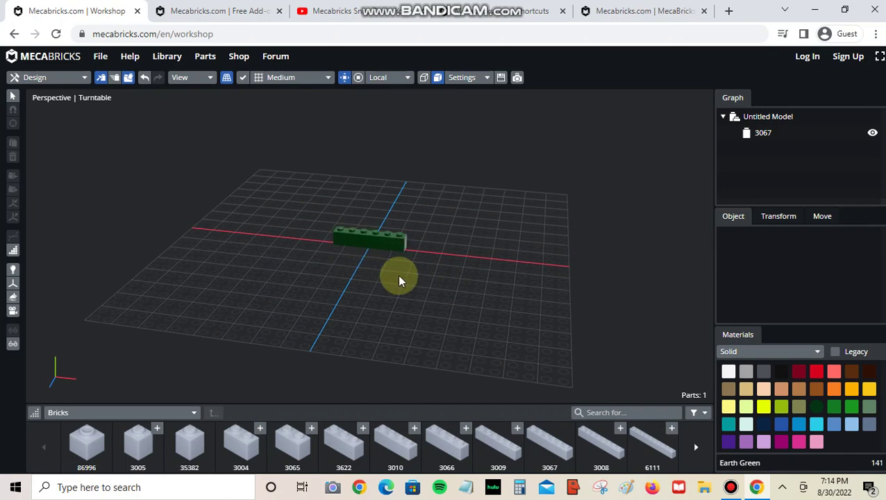
Try Rubber Bright Yellowish Green on the 1x6 brick
left_click(756, 358)
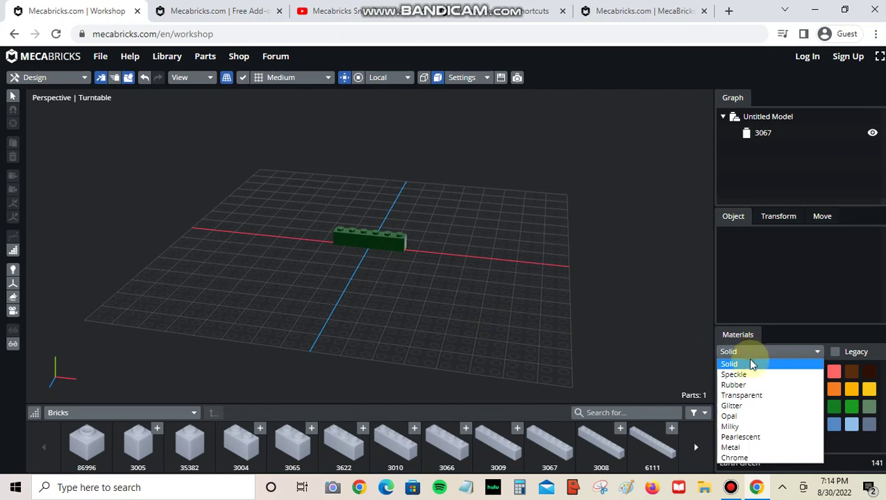
left_click(738, 384)
left_click(371, 248)
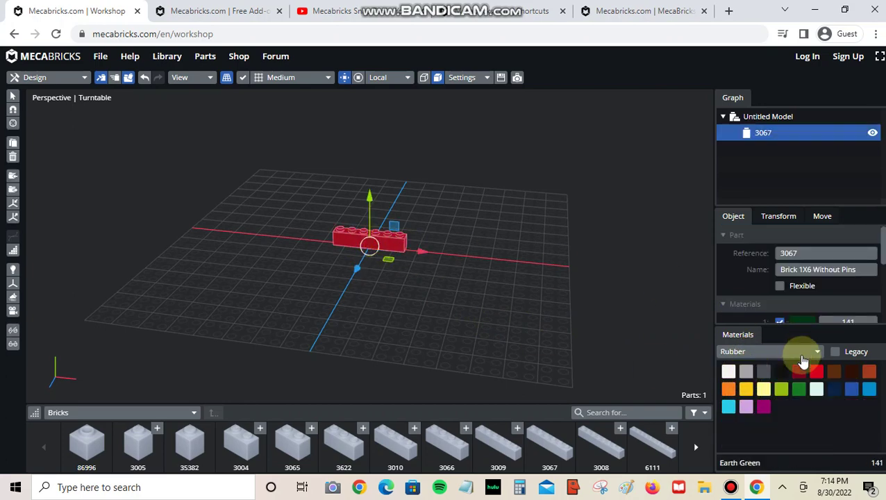
left_click(781, 389)
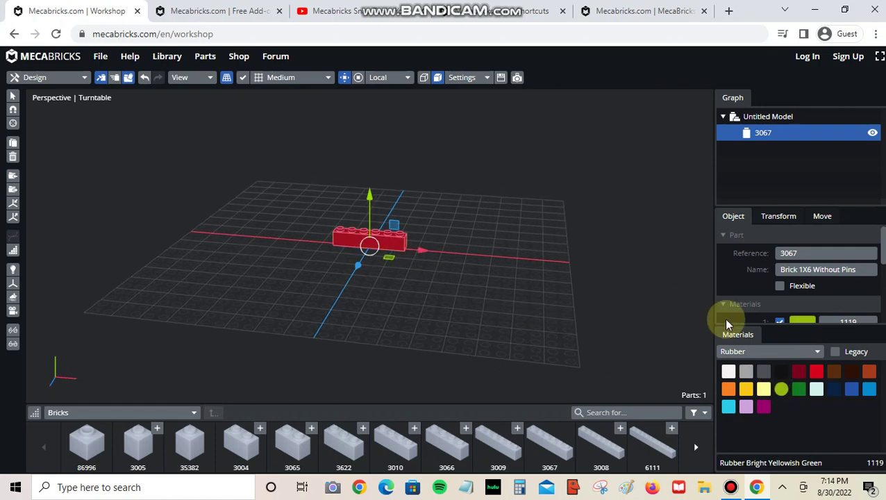
Recolour the brick Tr. Bright Orange from the transparent materials
left_click(737, 352)
left_click(738, 395)
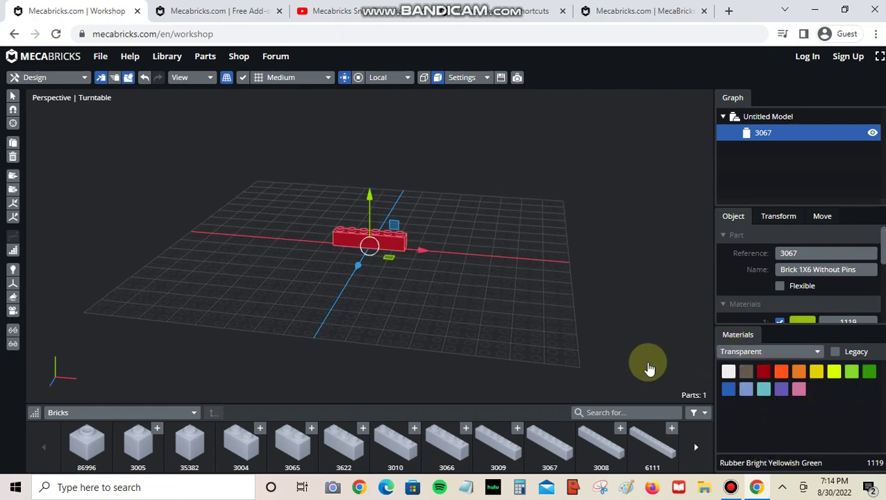
left_click(799, 371)
mouse_move(611, 354)
right_mouse_down()
mouse_move(542, 328)
mouse_move(479, 320)
right_mouse_up()
left_click(480, 323)
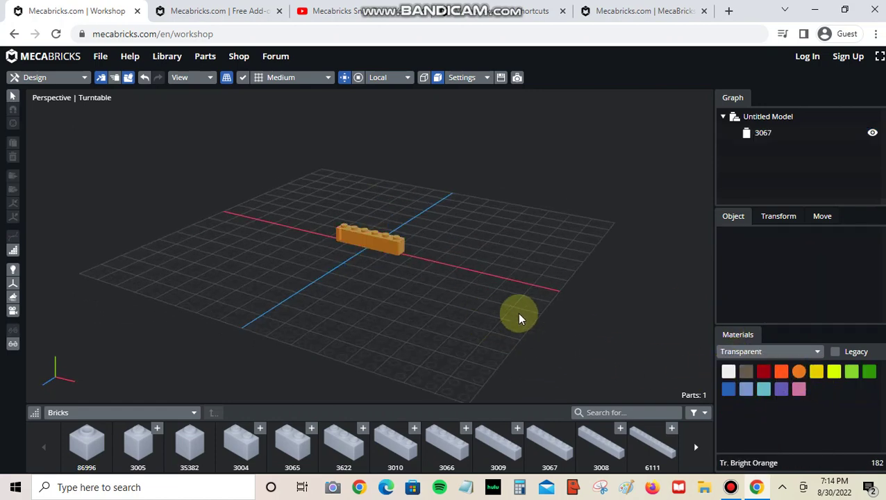
Apply Gold Ink from the metal materials to the brick
left_click(764, 351)
left_click(736, 448)
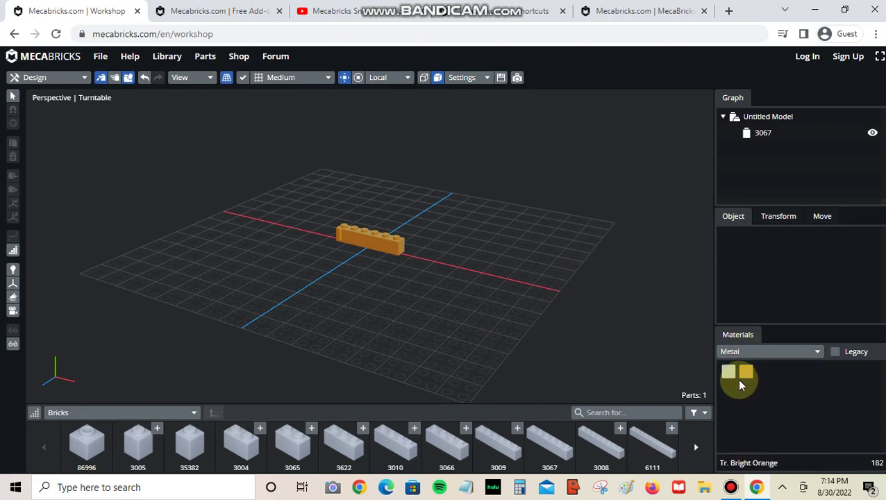
left_click(382, 239)
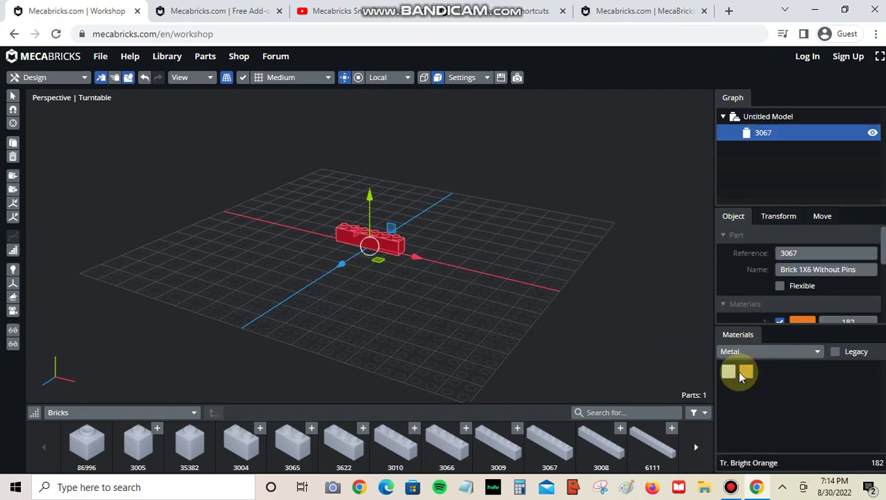
left_click(744, 374)
Give the brick Metalized Gold from the Chrome materials and view it diagonally
left_click(751, 352)
left_click(765, 458)
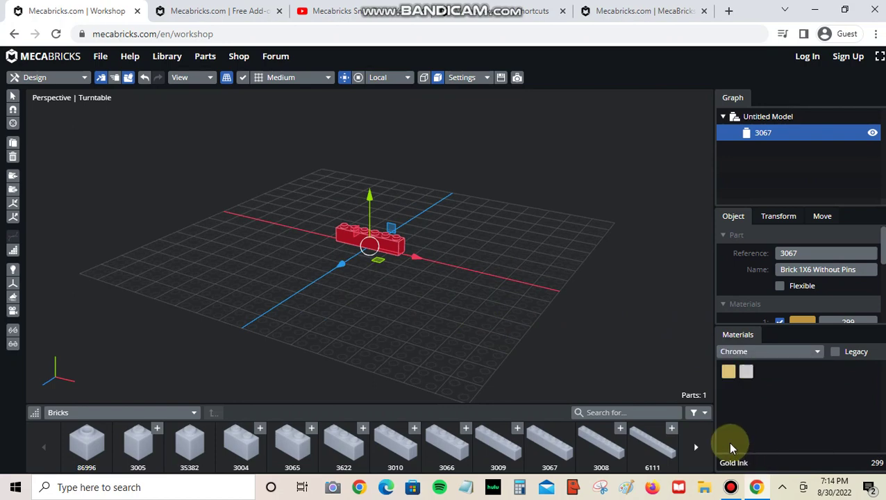
left_click(435, 323)
left_click_drag(434, 323, 400, 249)
left_click(399, 248)
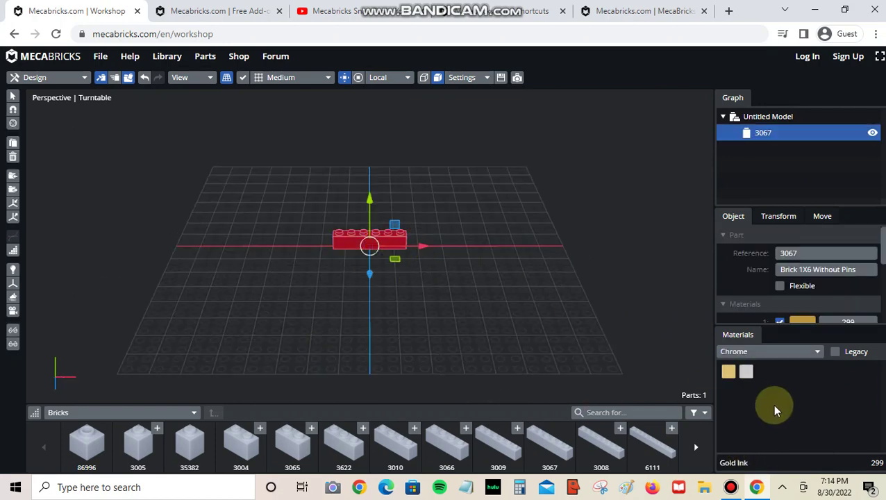
left_click(728, 371)
left_click(432, 298)
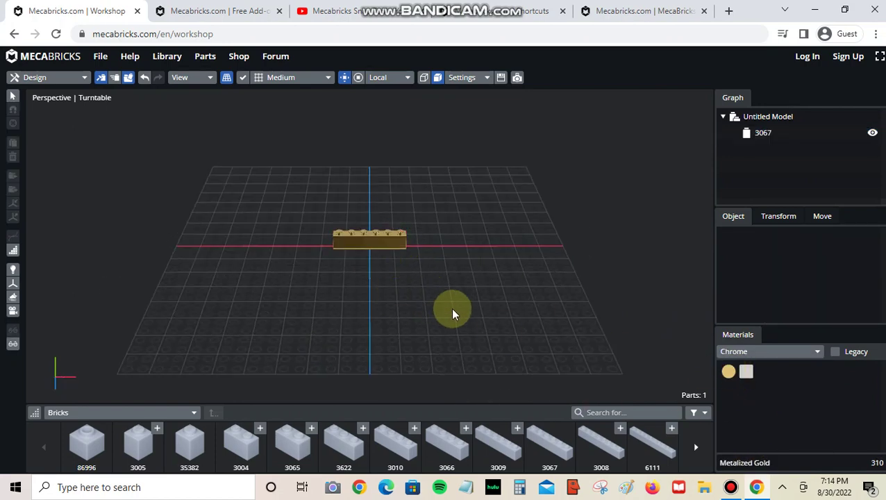
left_click_drag(450, 309, 393, 319)
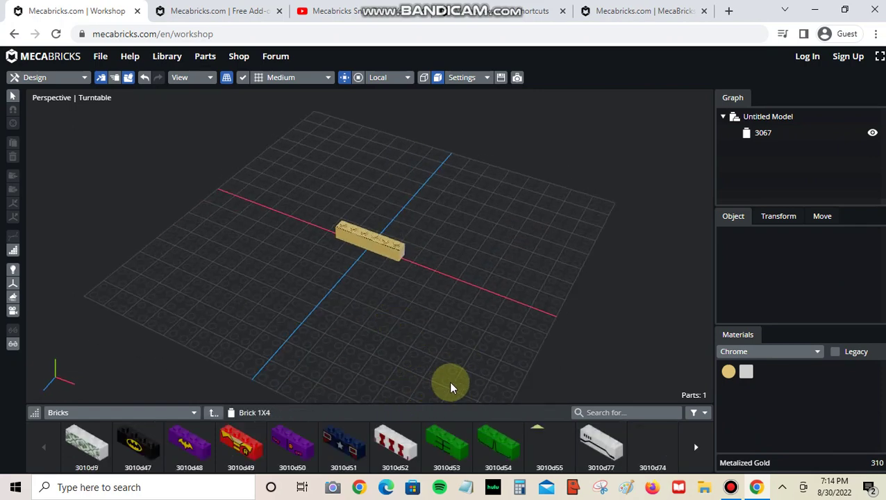
Scroll down and back up through the decorated 3010d 1x4 brick variants
scroll(463, 443, "down", 2)
scroll(462, 444, "down", 2)
scroll(460, 443, "down", 2)
scroll(458, 444, "down", 2)
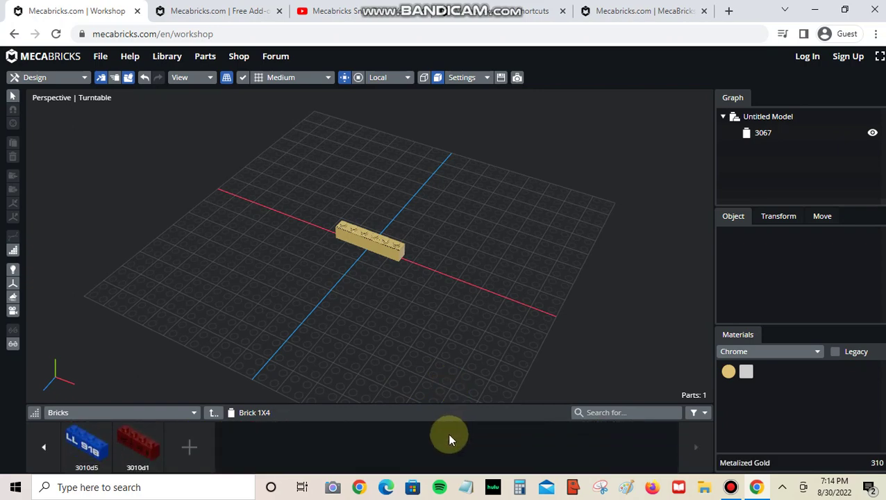
scroll(447, 439, "up", 4)
scroll(447, 439, "up", 2)
scroll(446, 439, "up", 2)
scroll(447, 438, "up", 2)
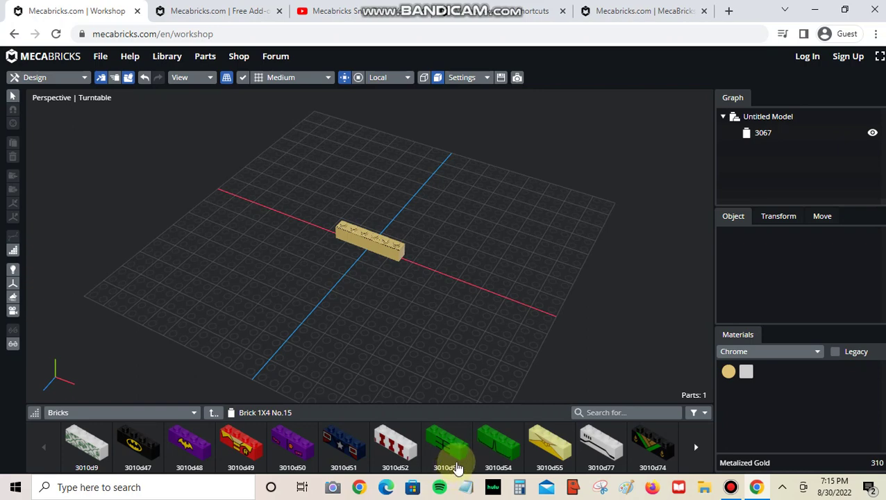
Return to Bricks and browse the Animals And Accessories For Animals category
left_click(214, 415)
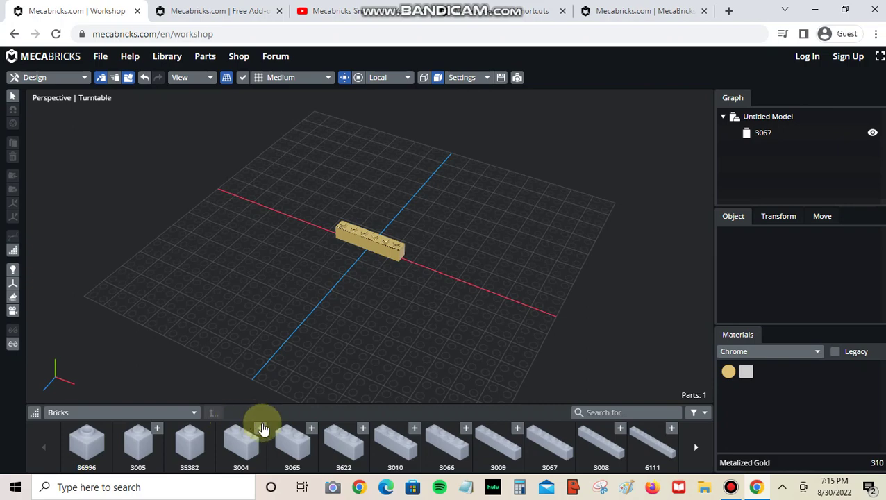
left_click(173, 415)
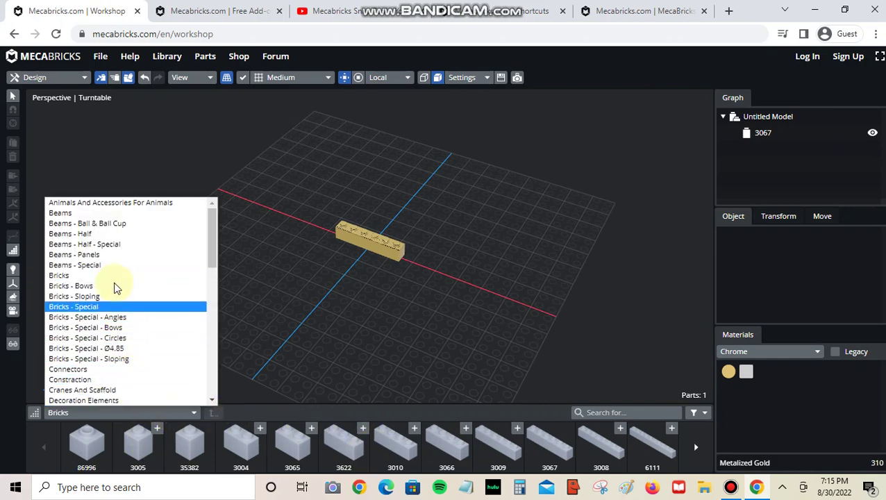
left_click(111, 202)
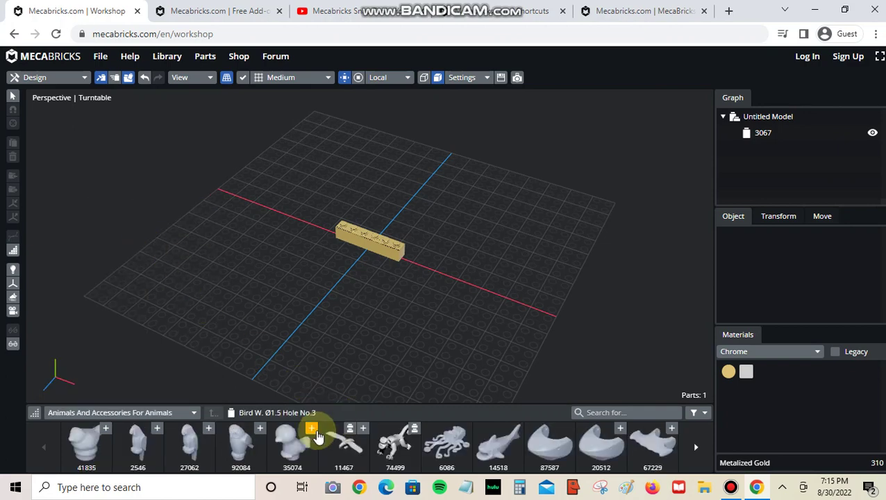
scroll(316, 438, "down", 5)
scroll(317, 438, "down", 5)
scroll(298, 439, "down", 5)
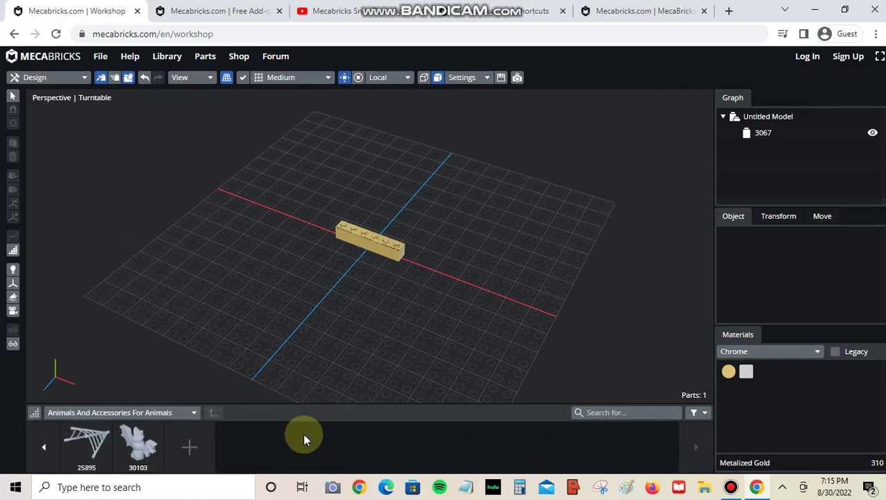
Switch categories to Tyres And Rims - Ø3.2, then to Wheel Bases
left_click(164, 413)
scroll(124, 357, "down", 10)
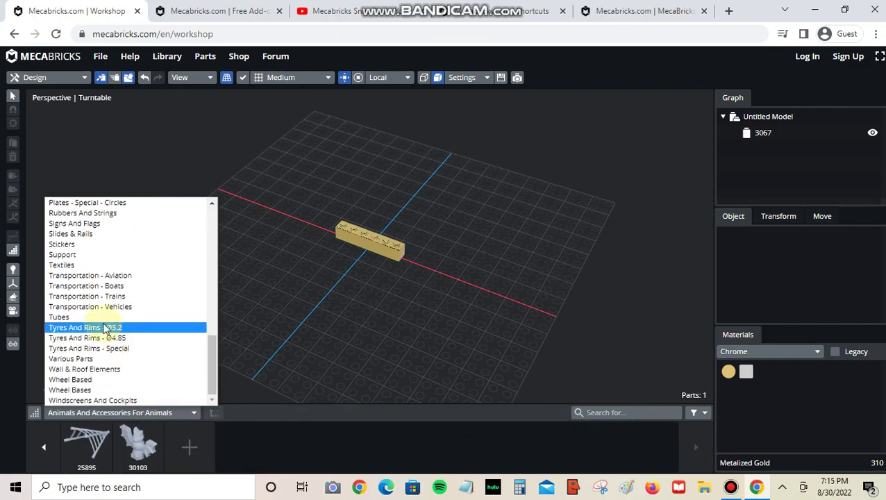
left_click(105, 328)
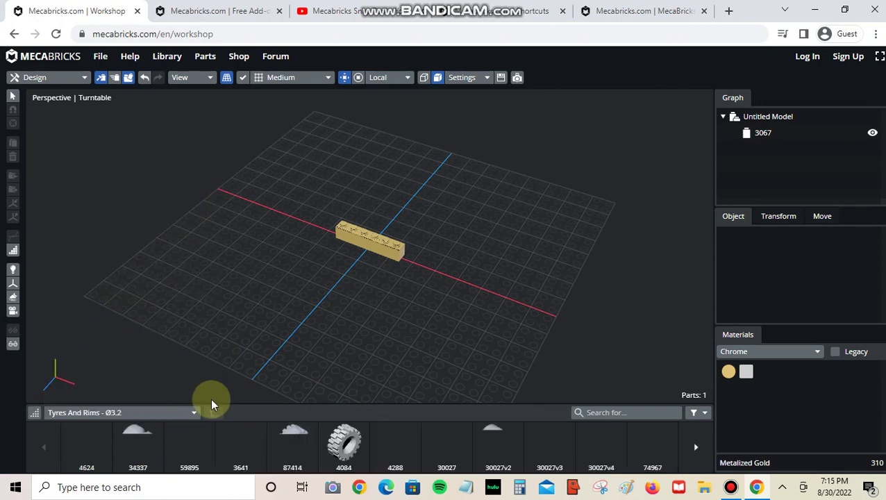
left_click(168, 417)
scroll(151, 385, "down", 3)
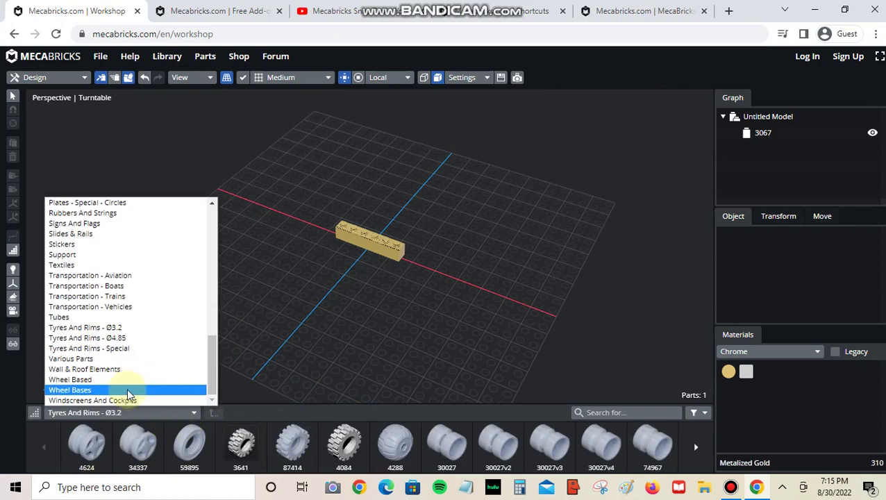
left_click(126, 390)
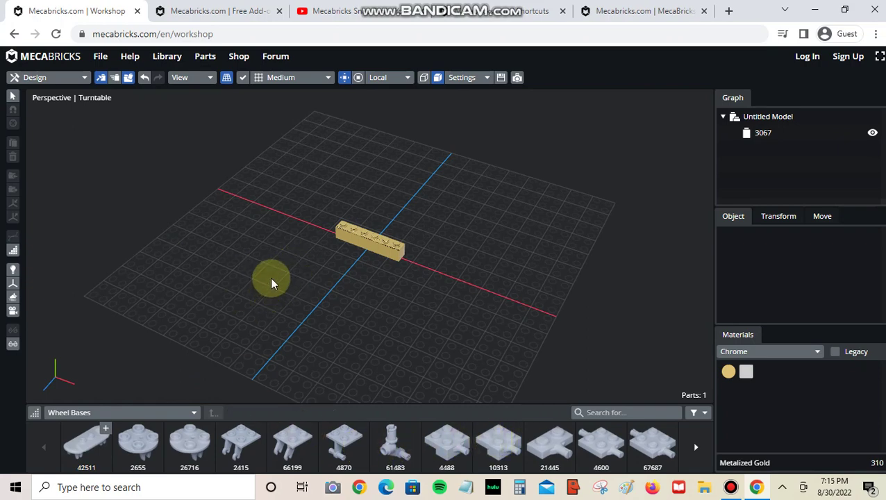
Open the part manager in a new tab and preview Brick 1X1 (3005)
right_click(203, 64)
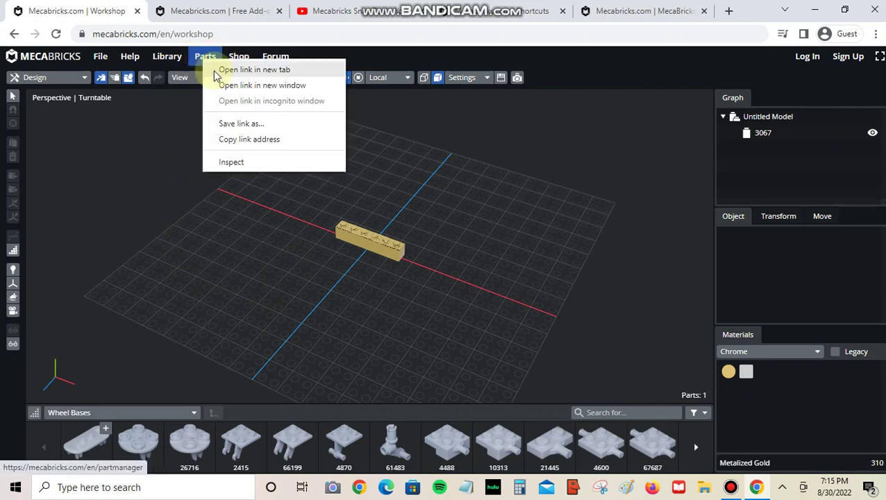
left_click(219, 71)
left_click(212, 9)
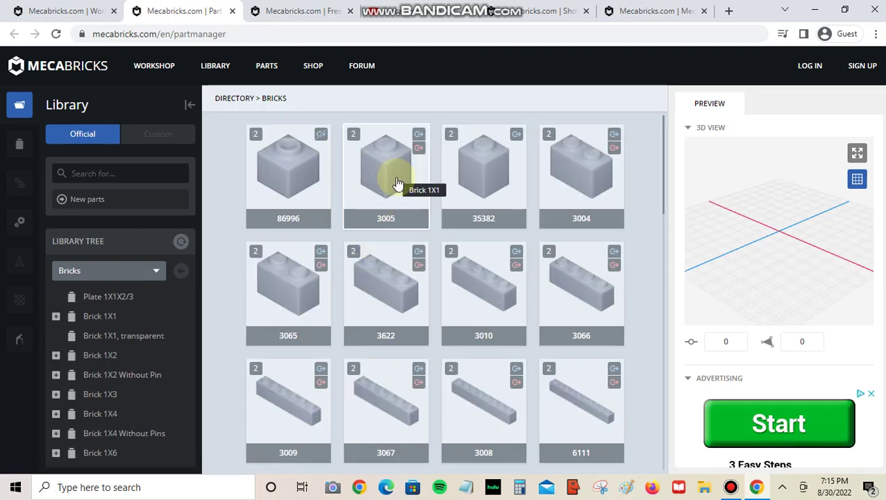
left_click(398, 182)
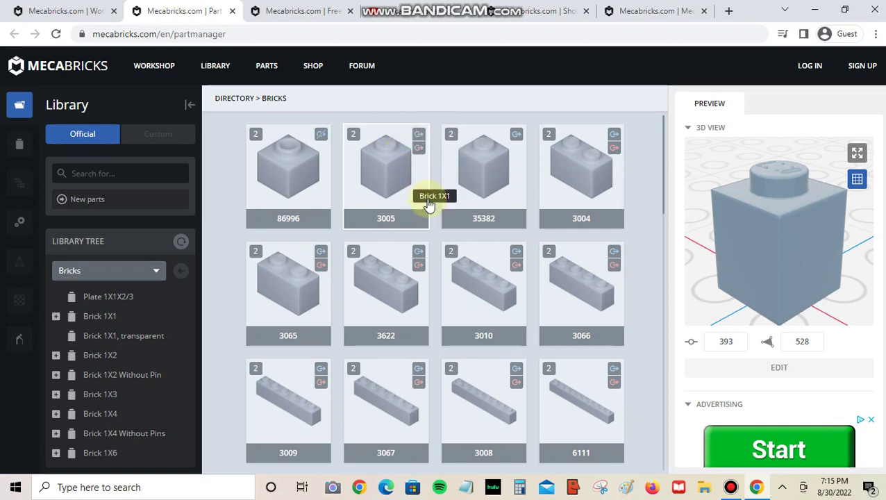
Rotate the 3005 preview side-on, hide its grid, and toggle fullscreen on and off
left_click_drag(822, 251, 840, 219)
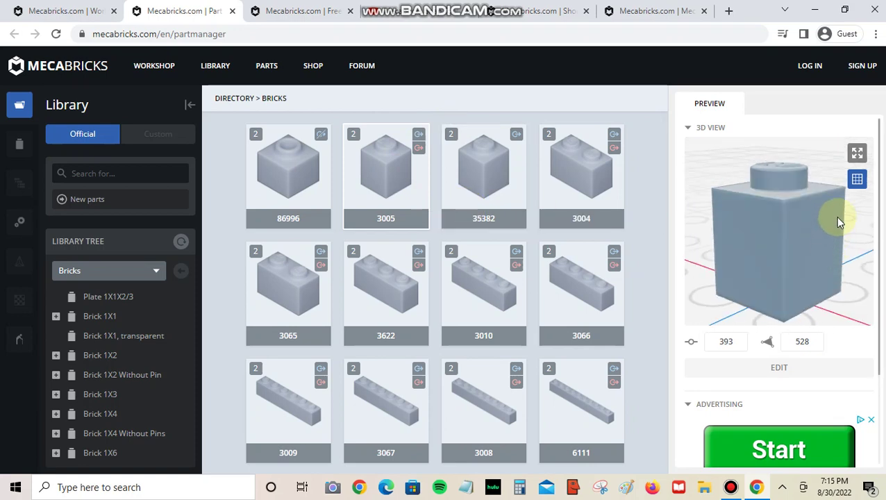
left_click(857, 181)
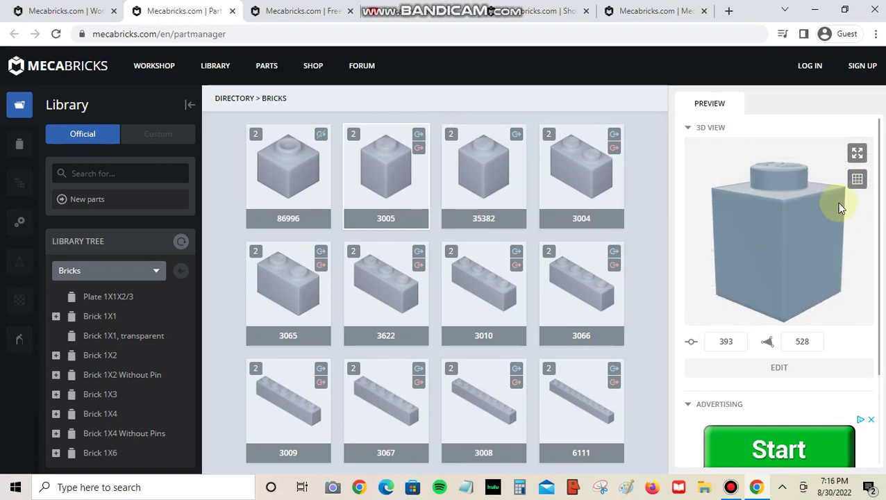
left_click(858, 156)
left_click(856, 83)
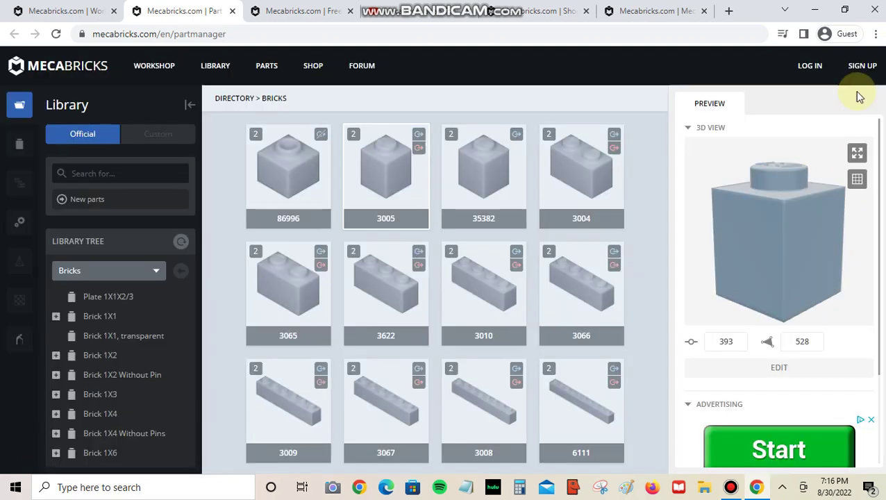
Open part 3005's edit page and review its EXTRA details and HISTORY timeline
left_click(752, 368)
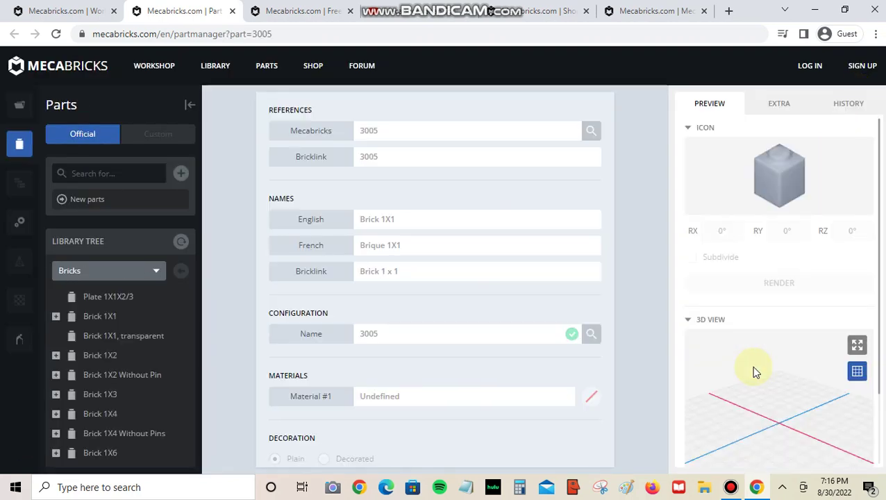
scroll(422, 233, "down", 3)
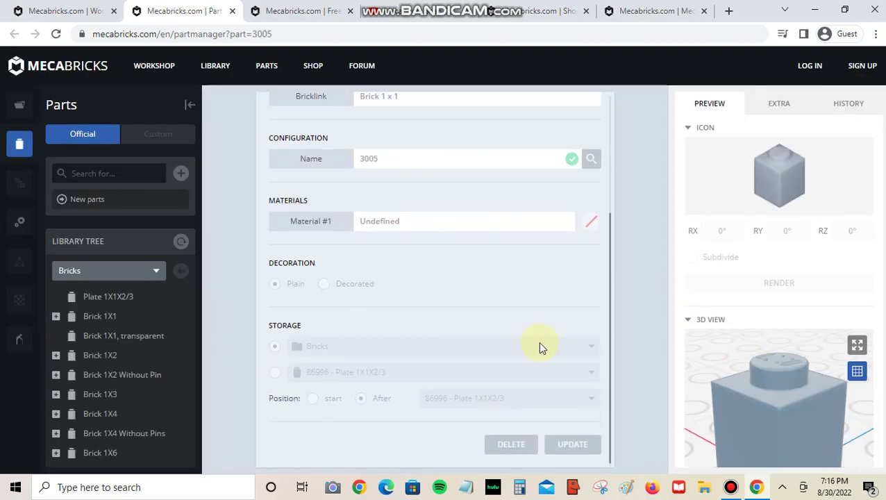
scroll(539, 342, "up", 2)
scroll(539, 341, "up", 1)
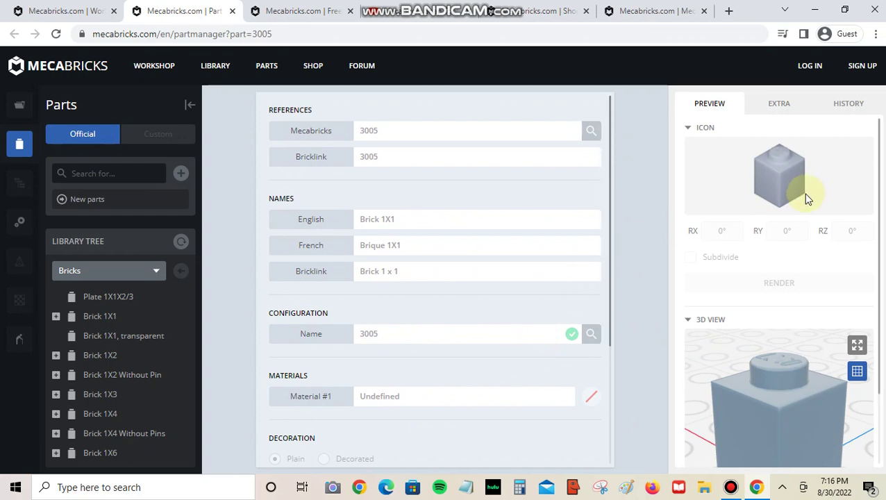
scroll(806, 202, "down", 2)
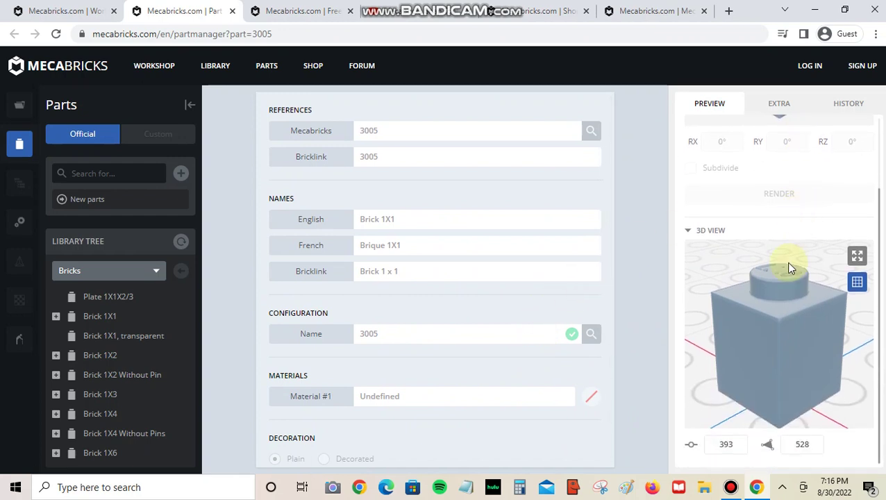
left_click(779, 111)
left_click(833, 104)
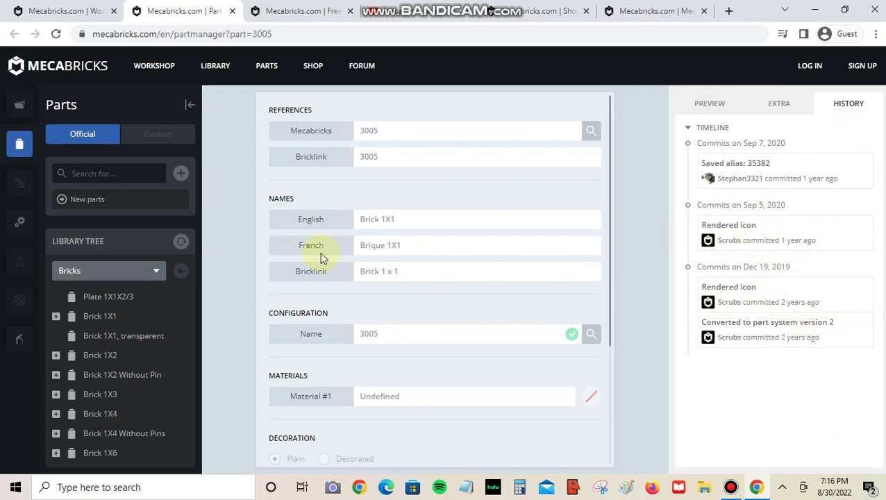
Return to the Bricks library and scroll through the brick list
left_click(20, 105)
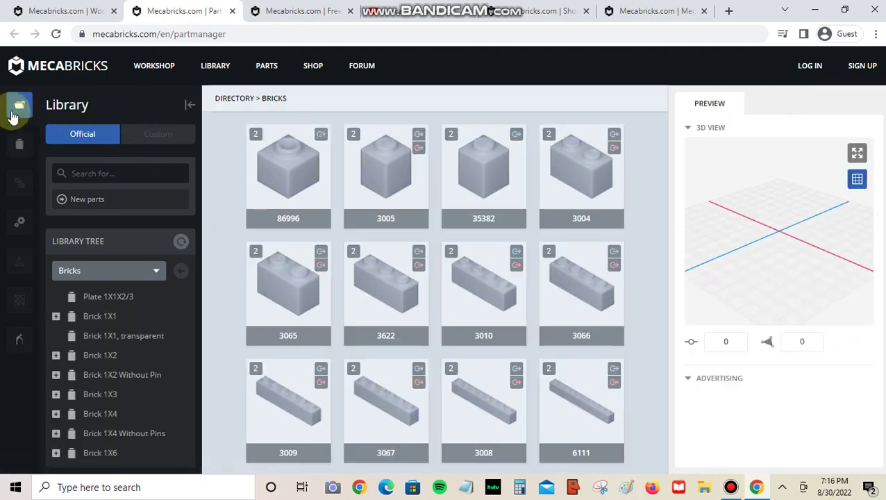
scroll(459, 284, "down", 5)
scroll(452, 292, "down", 5)
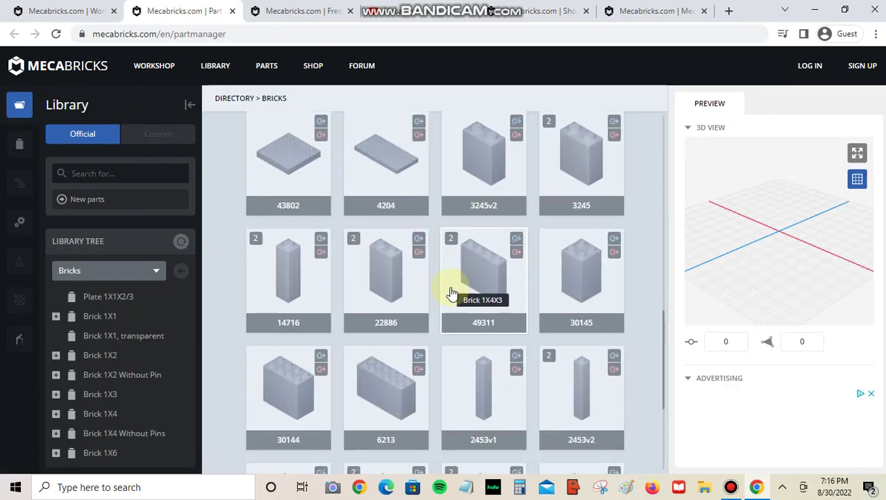
scroll(441, 288, "down", 5)
scroll(319, 306, "up", 1)
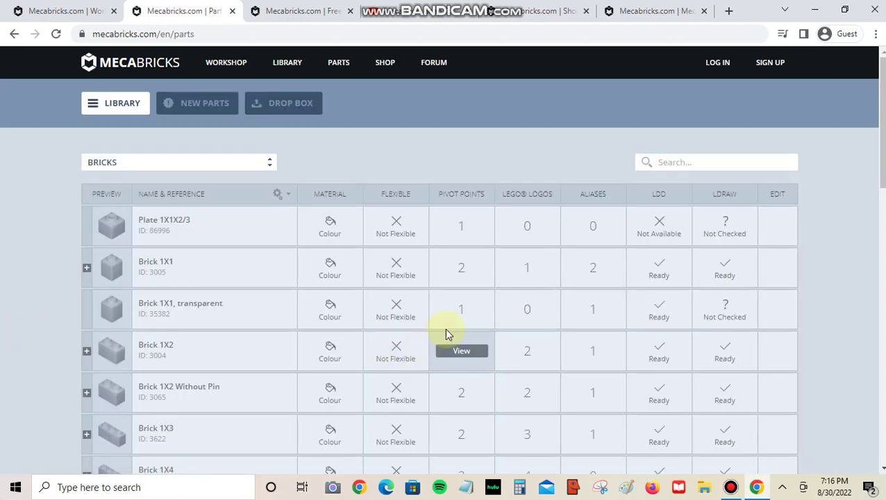
scroll(469, 298, "down", 1)
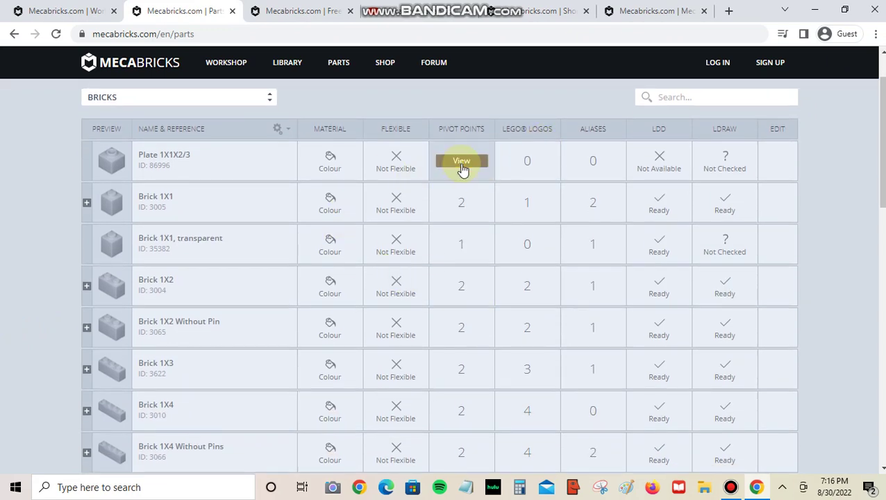
scroll(460, 171, "down", 1)
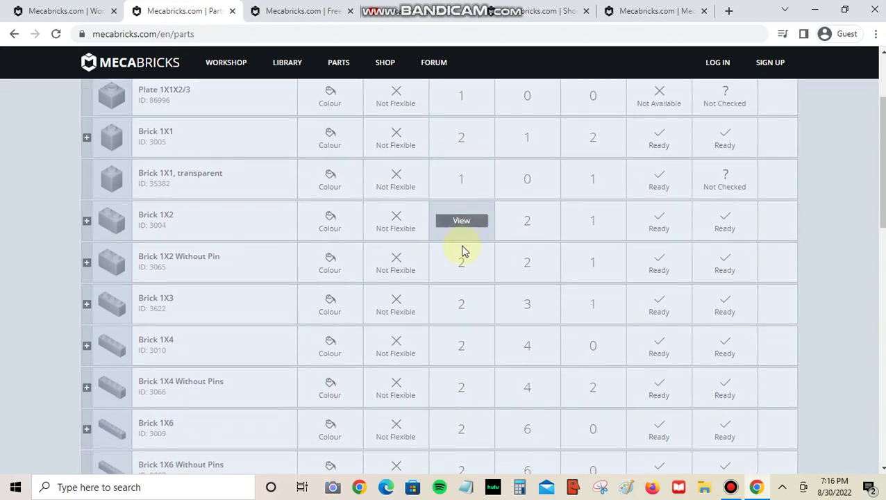
scroll(463, 256, "down", 1)
scroll(464, 254, "up", 3)
scroll(549, 216, "down", 1)
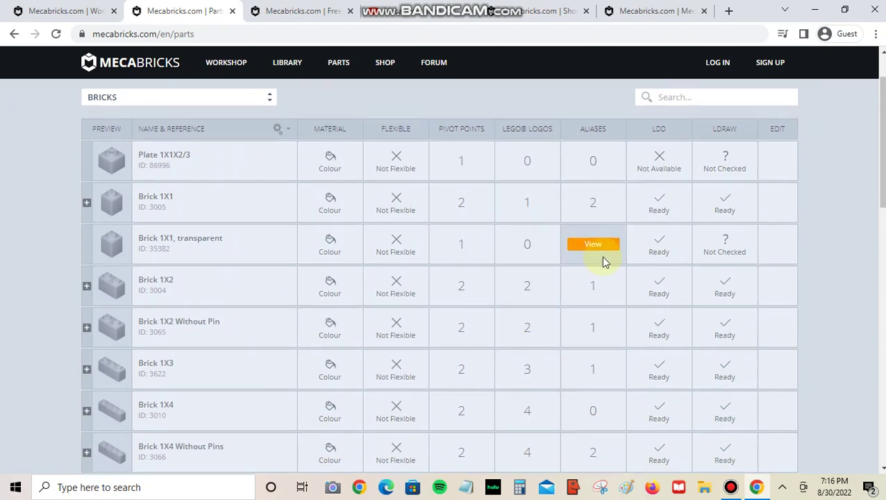
scroll(601, 259, "down", 1)
View Brick 1X1's aliases, 30071 and 35382, then close the alias list
left_click(596, 138)
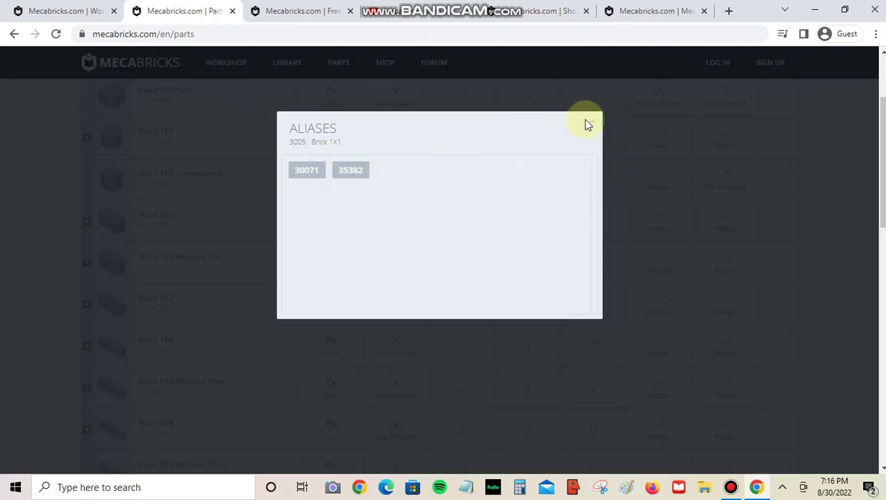
left_click(596, 128)
scroll(657, 139, "up", 1)
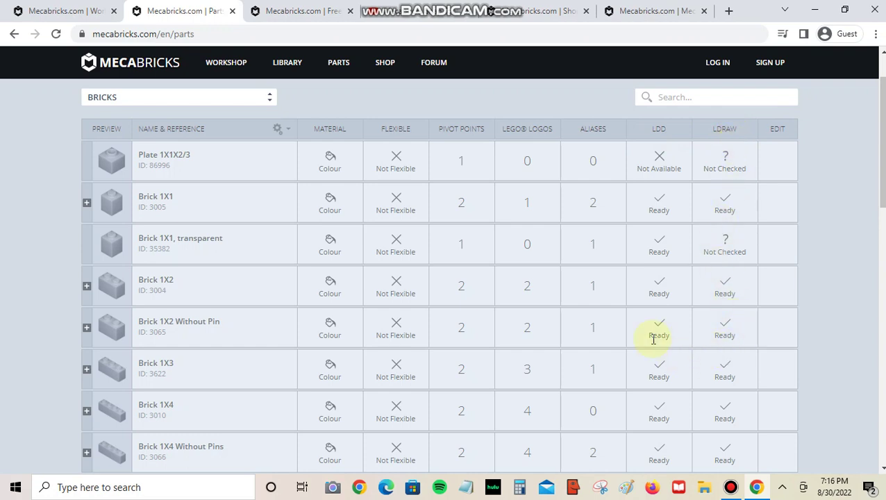
Select the gold 1x6 brick 3067 in the workshop and drag it along X, Z and Y off centre
left_click(52, 10)
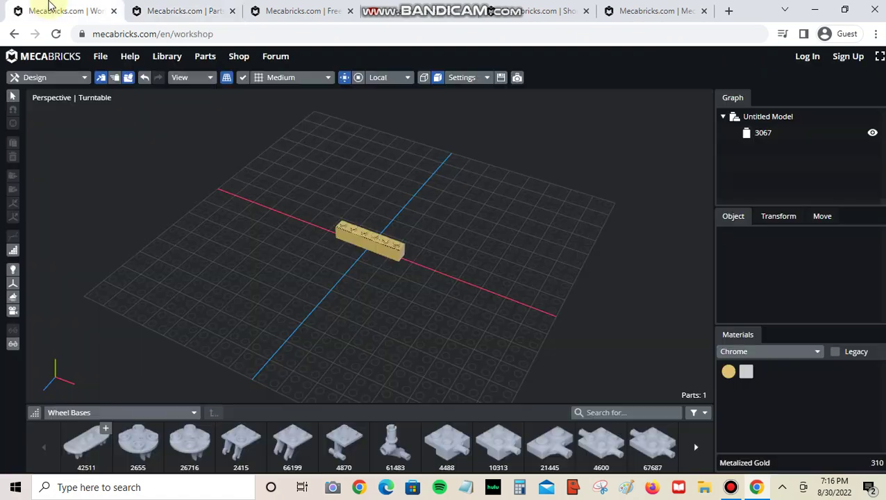
mouse_move(436, 279)
right_mouse_down()
mouse_move(456, 257)
mouse_move(407, 246)
right_mouse_up()
left_click(396, 244)
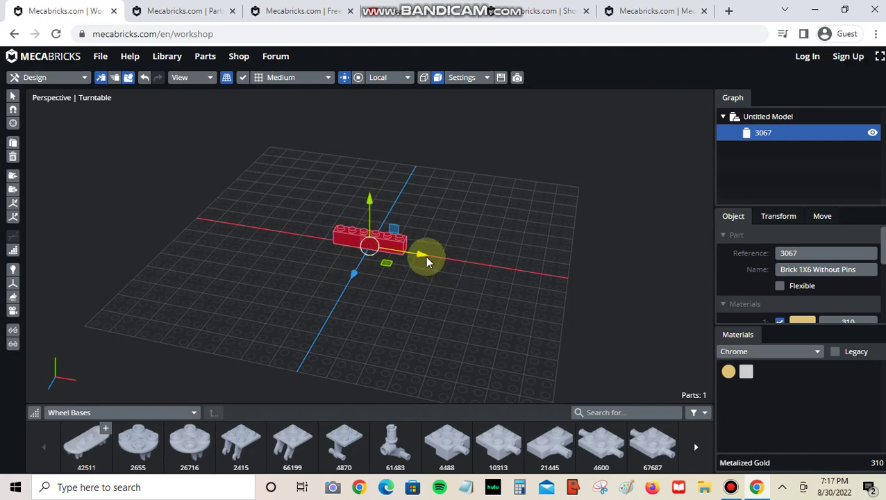
mouse_move(426, 259)
left_mouse_down()
mouse_move(386, 258)
mouse_move(330, 283)
mouse_move(371, 235)
left_mouse_up()
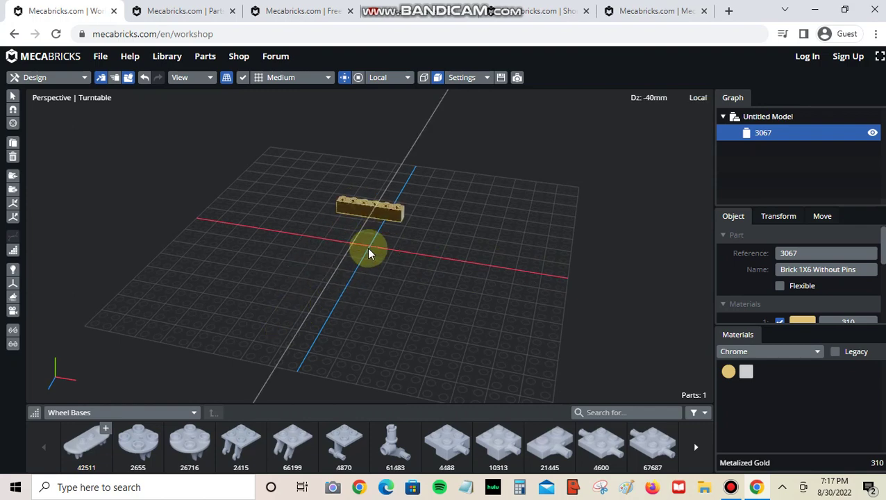
left_click_drag(371, 233, 361, 275)
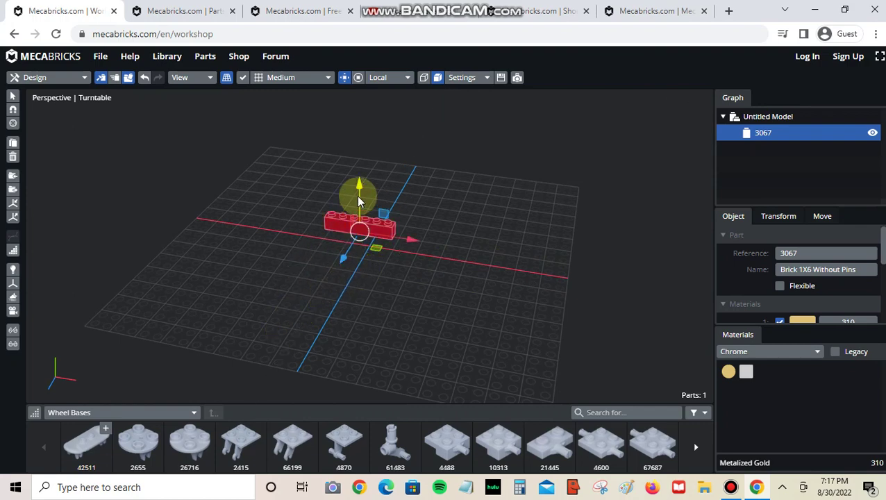
left_click_drag(358, 200, 364, 174)
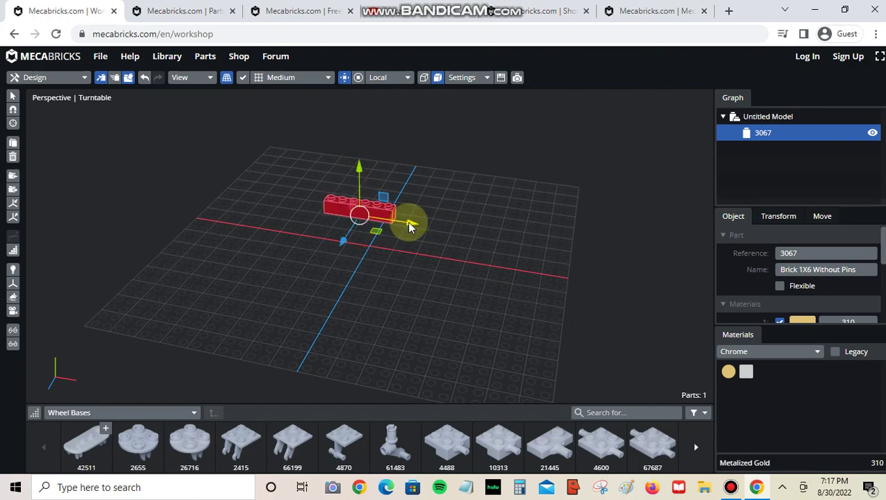
mouse_move(410, 228)
right_mouse_down()
mouse_move(479, 267)
mouse_move(430, 233)
right_mouse_up()
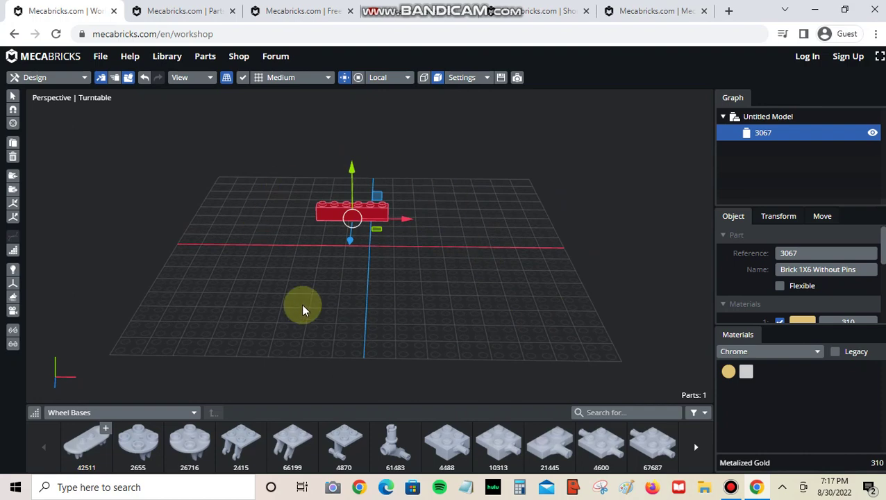
mouse_move(408, 221)
left_mouse_down()
mouse_move(679, 229)
mouse_move(175, 226)
mouse_move(481, 237)
mouse_move(441, 247)
mouse_move(425, 410)
mouse_move(415, 149)
mouse_move(429, 327)
mouse_move(428, 163)
mouse_move(430, 279)
mouse_move(393, 273)
left_mouse_up()
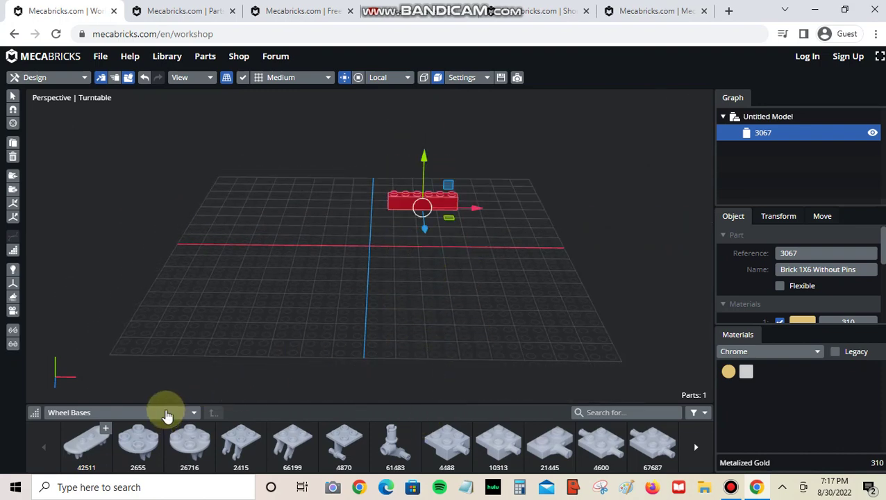
Add the 1x1 brick 35382 from the Bricks category to the model
left_click(172, 411)
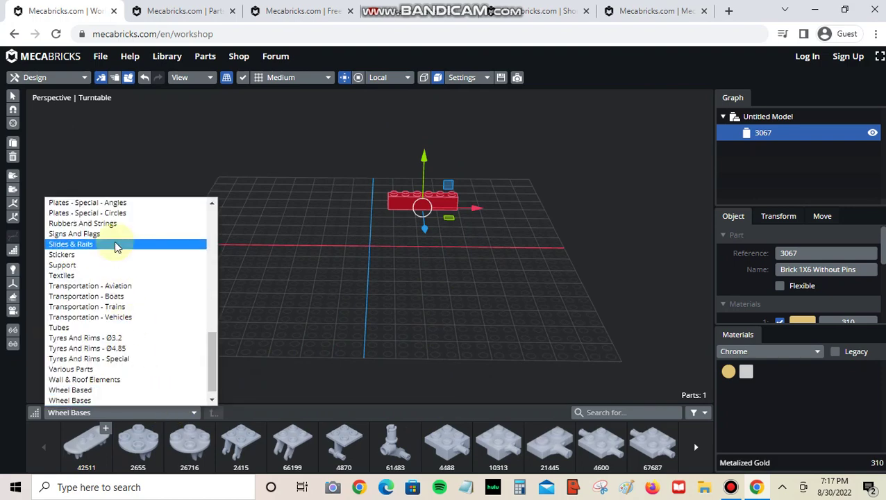
scroll(111, 250, "up", 5)
scroll(109, 261, "up", 2)
scroll(108, 264, "up", 2)
left_click(104, 271)
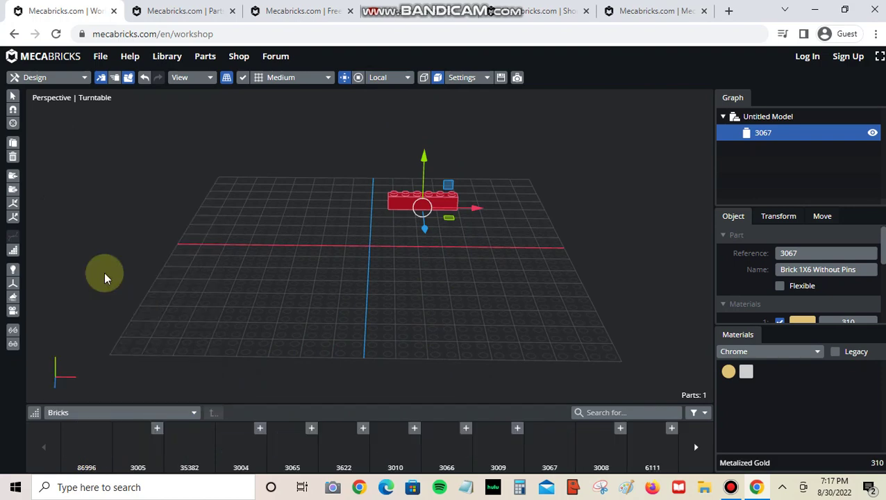
left_click(190, 444)
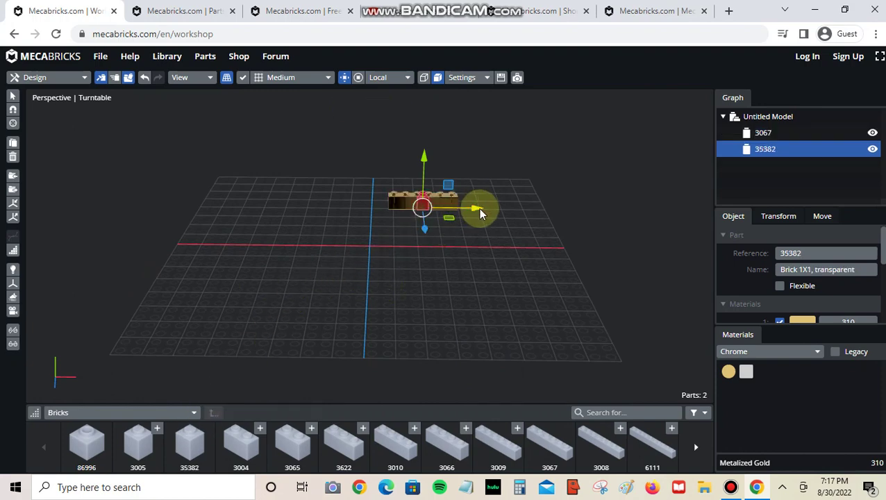
Shift the new 1x1 brick right and reposition the 1x6 brick along X
left_click_drag(479, 206, 692, 214)
right_click_drag(591, 267, 616, 263)
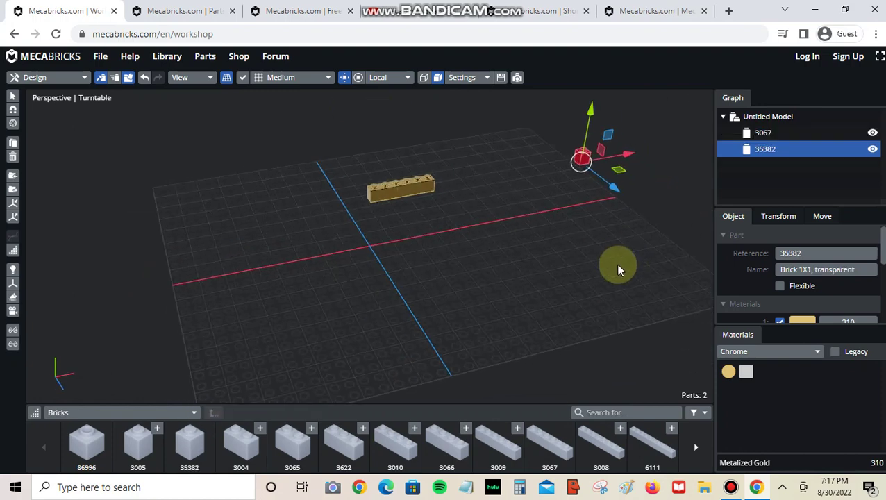
left_click(617, 263)
left_click(388, 194)
mouse_move(460, 199)
left_mouse_down()
mouse_move(640, 197)
mouse_move(386, 240)
left_mouse_up()
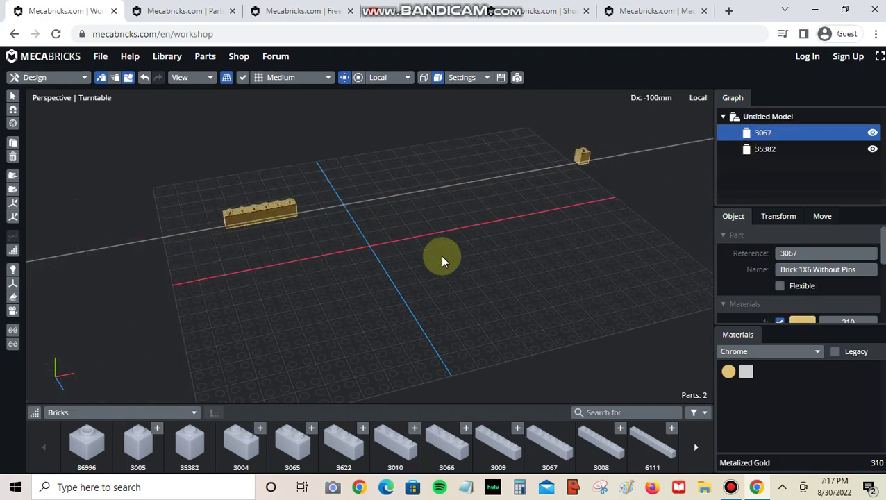
left_click_drag(386, 240, 486, 247)
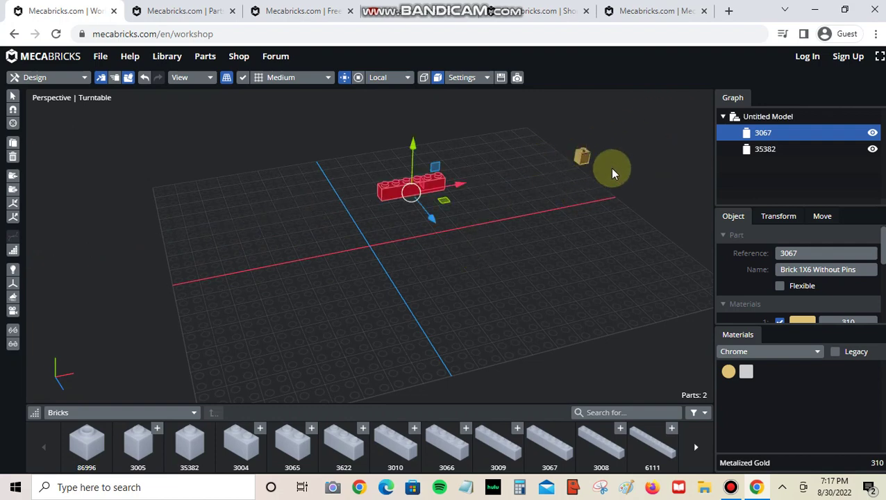
Drag the 1x1 brick across the ground plane to near the grid centre
left_click(585, 164)
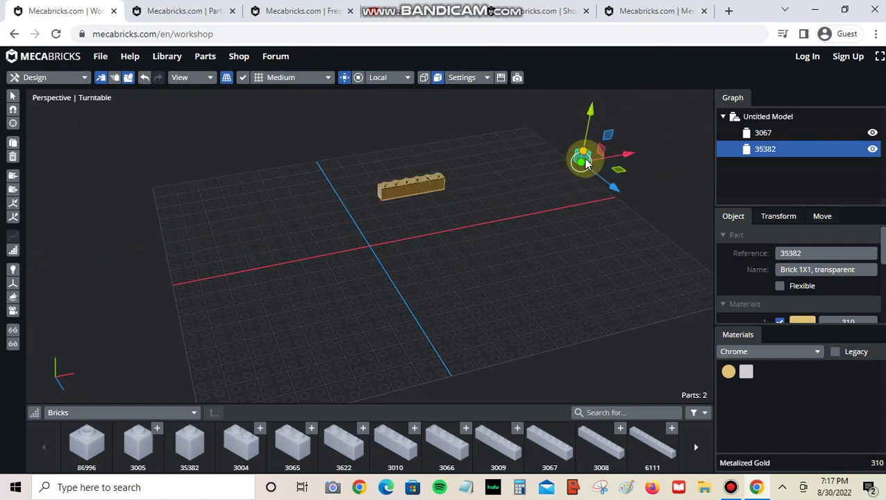
mouse_move(619, 153)
left_mouse_down()
mouse_move(595, 172)
mouse_move(469, 218)
mouse_move(645, 178)
mouse_move(402, 288)
left_mouse_up()
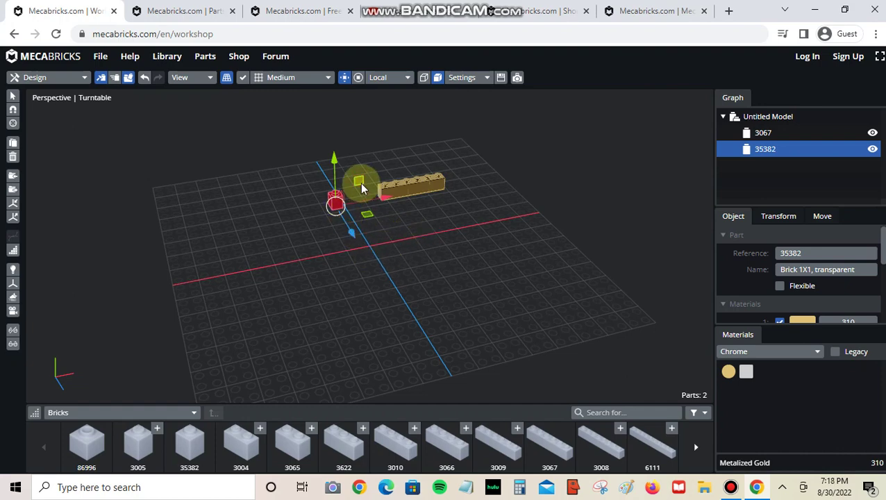
mouse_move(360, 187)
left_mouse_down()
mouse_move(300, 191)
mouse_move(167, 163)
mouse_move(140, 221)
mouse_move(615, 146)
mouse_move(198, 243)
mouse_move(342, 264)
mouse_move(500, 232)
mouse_move(258, 264)
mouse_move(595, 317)
mouse_move(410, 240)
mouse_move(206, 232)
mouse_move(452, 244)
mouse_move(525, 237)
mouse_move(560, 212)
mouse_move(182, 237)
mouse_move(630, 201)
mouse_move(292, 257)
mouse_move(299, 217)
mouse_move(329, 214)
left_mouse_up()
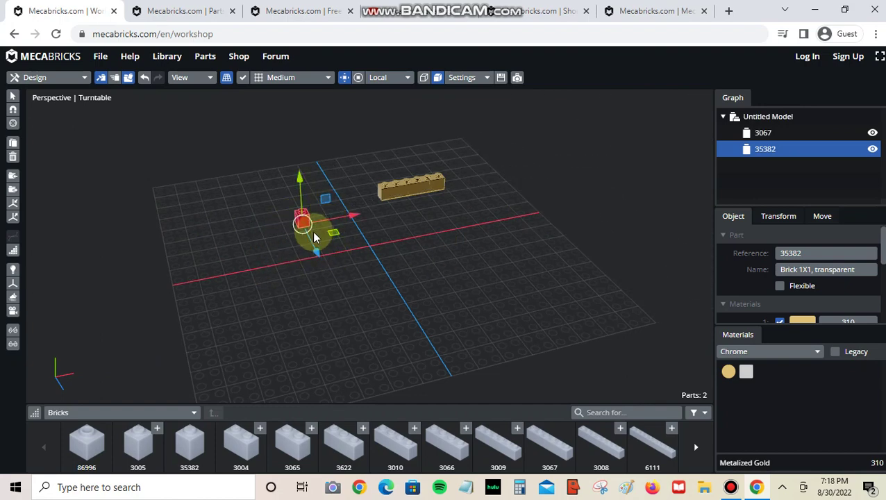
right_click_drag(349, 260, 410, 255)
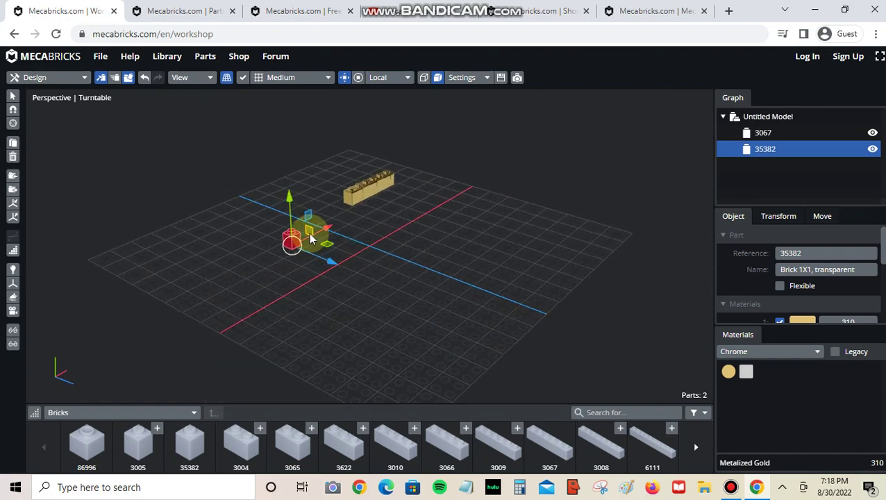
mouse_move(309, 233)
left_mouse_down()
mouse_move(589, 286)
mouse_move(212, 202)
mouse_move(372, 216)
mouse_move(646, 309)
mouse_move(170, 170)
mouse_move(580, 318)
mouse_move(380, 289)
mouse_move(289, 208)
mouse_move(587, 332)
mouse_move(190, 160)
mouse_move(328, 246)
left_mouse_up()
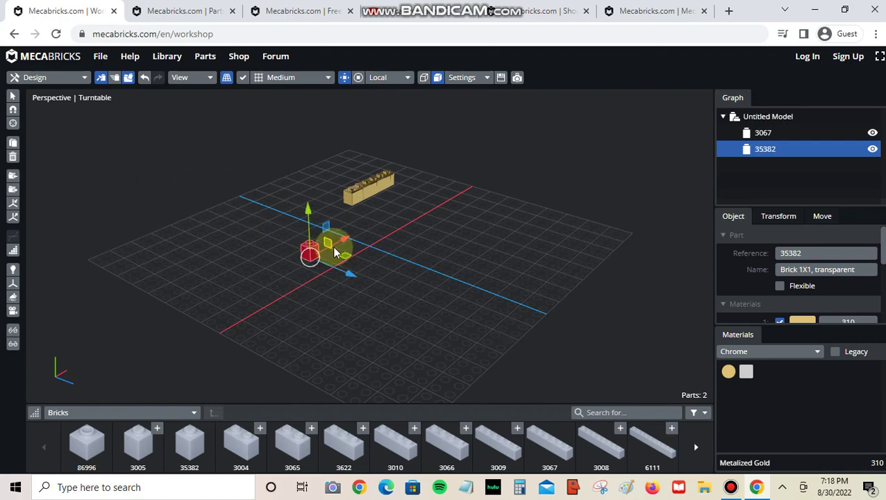
Turn the 1x1 brick 180° about vertical and tip it over with the arrow hotkeys
left_click(420, 304)
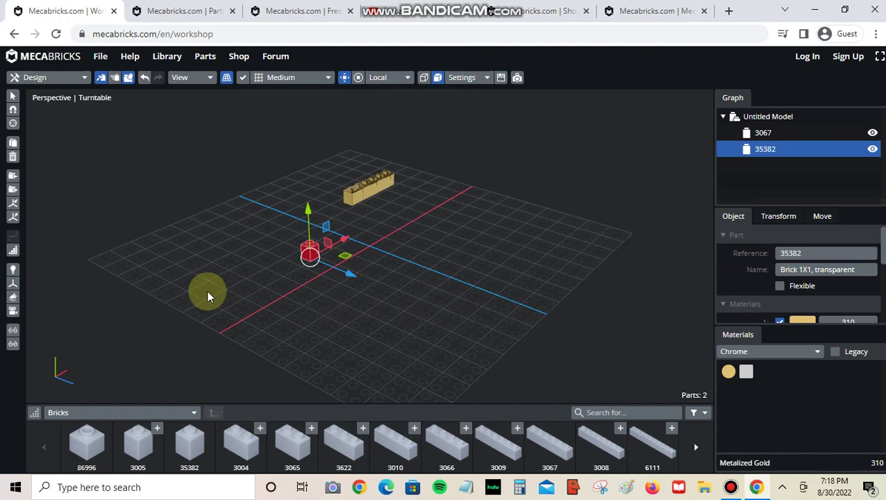
key("Left")
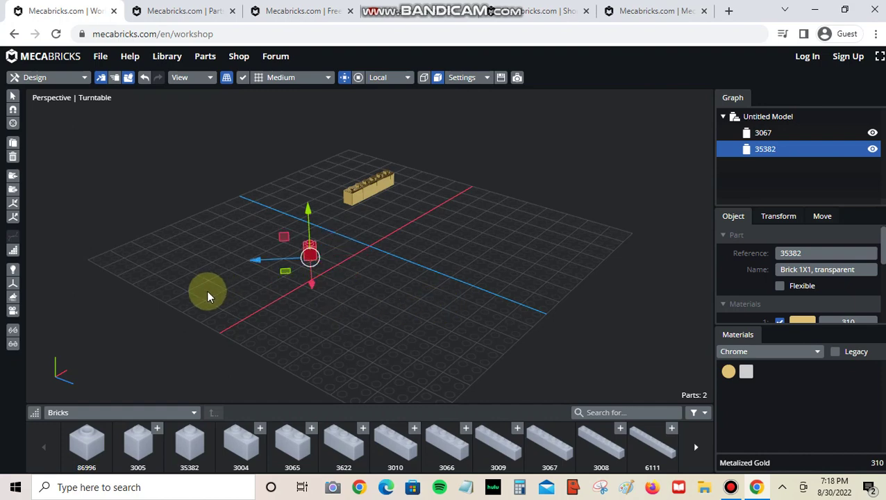
key("Left")
key("Left")
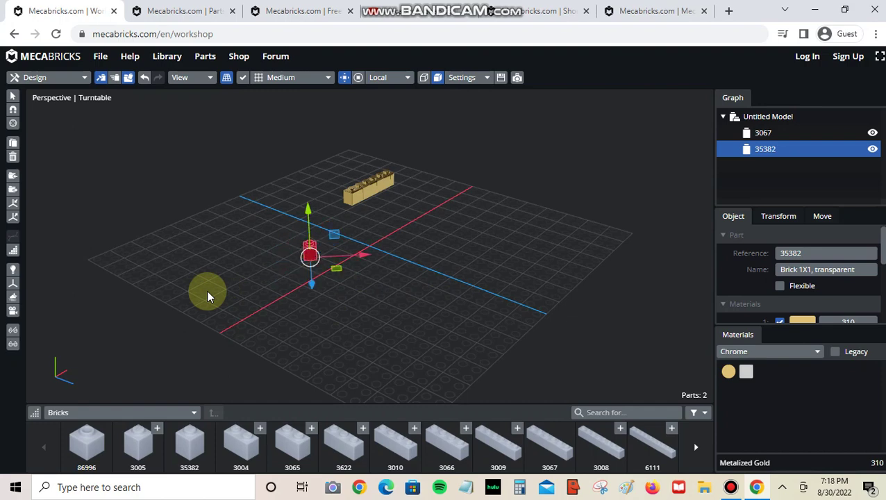
key("Up")
key("Up")
key("Up")
key("Up")
key("Up")
key("Up")
key("Up")
key("Up")
key("Up")
key("Up")
key("Up")
key("Up")
Set the 1x1 brick's Transform location to X 0, Y 0, Z 0
left_click(779, 218)
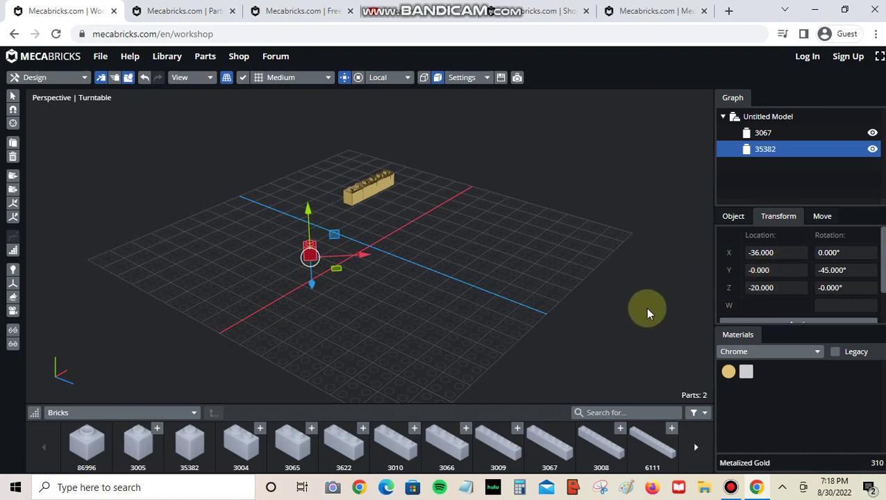
left_click(792, 255)
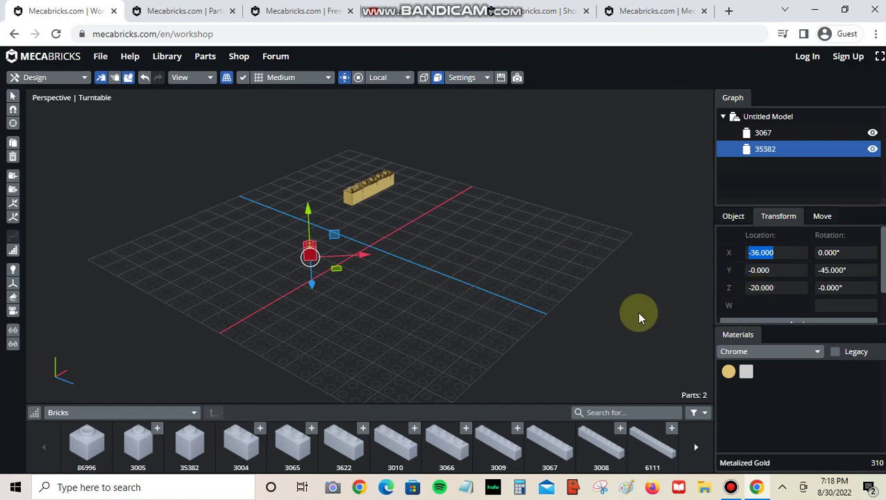
type("0")
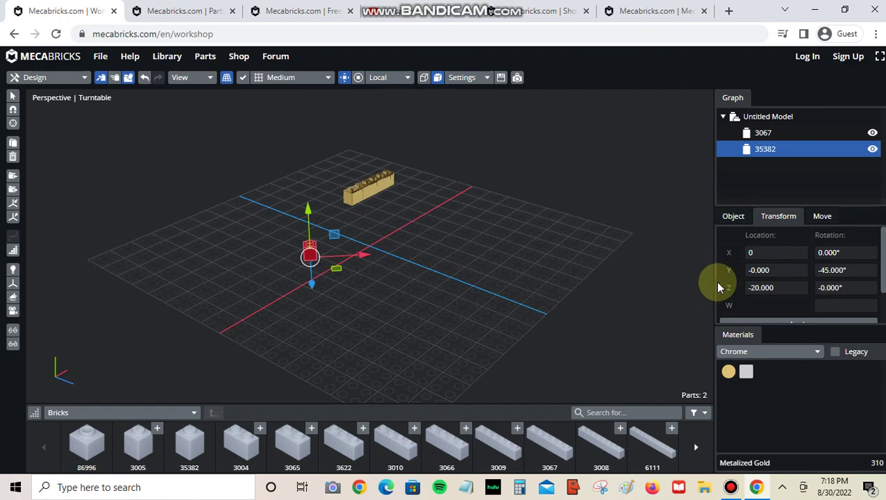
left_click(782, 270)
type("0")
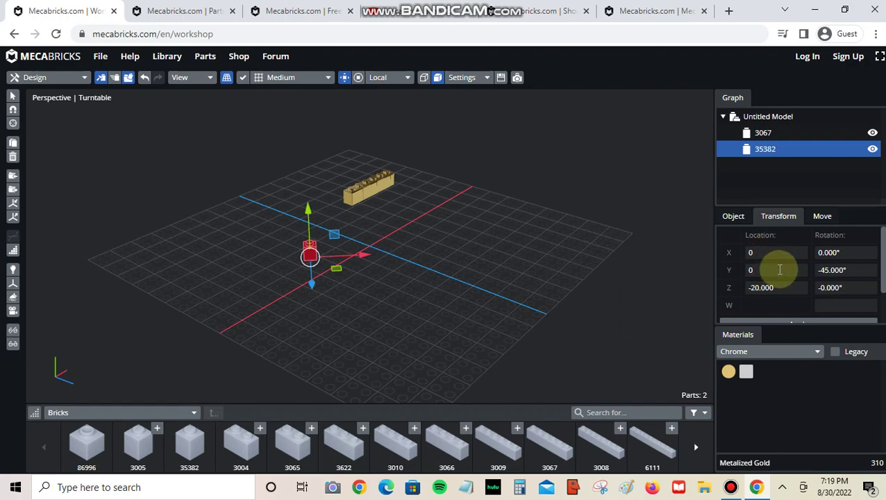
left_click(779, 290)
type("0")
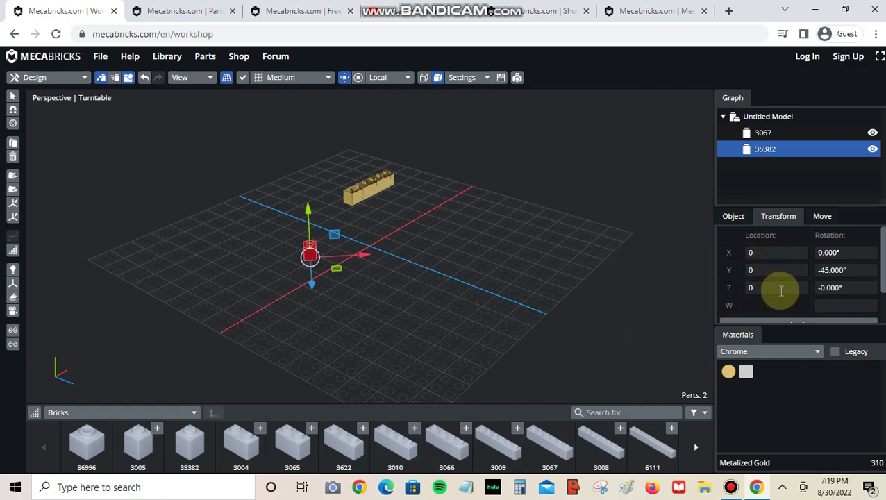
Set rotation X to 10 and Y to 0, and apply the transform
left_click(848, 253)
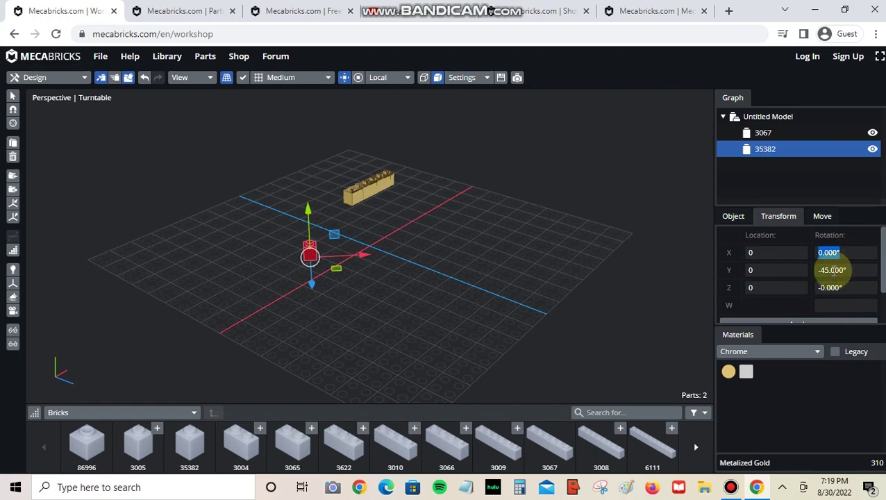
type("10")
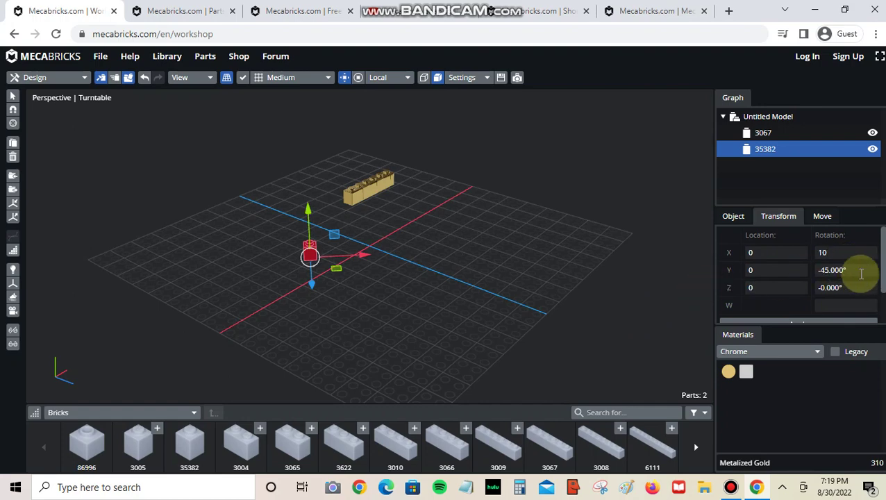
left_click(861, 271)
type("0")
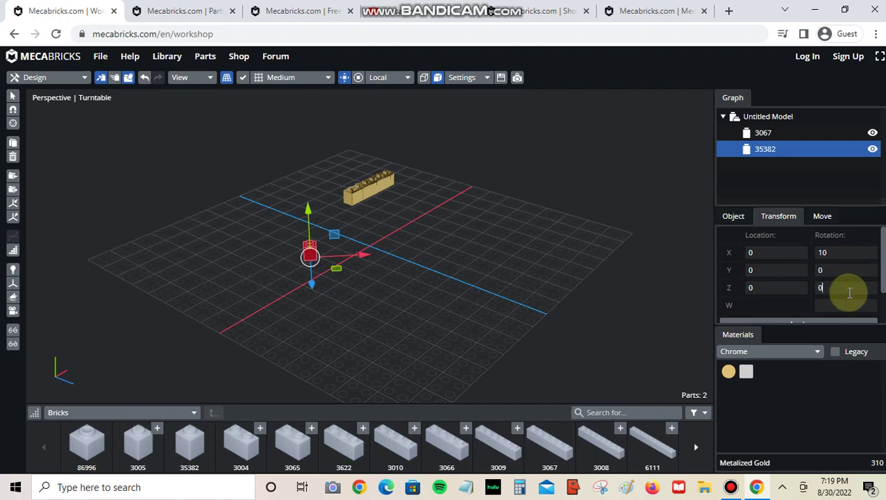
scroll(848, 291, "down", 1)
left_click(771, 282)
mouse_move(359, 308)
left_mouse_down()
mouse_move(430, 311)
mouse_move(403, 309)
left_mouse_up()
left_click(400, 290)
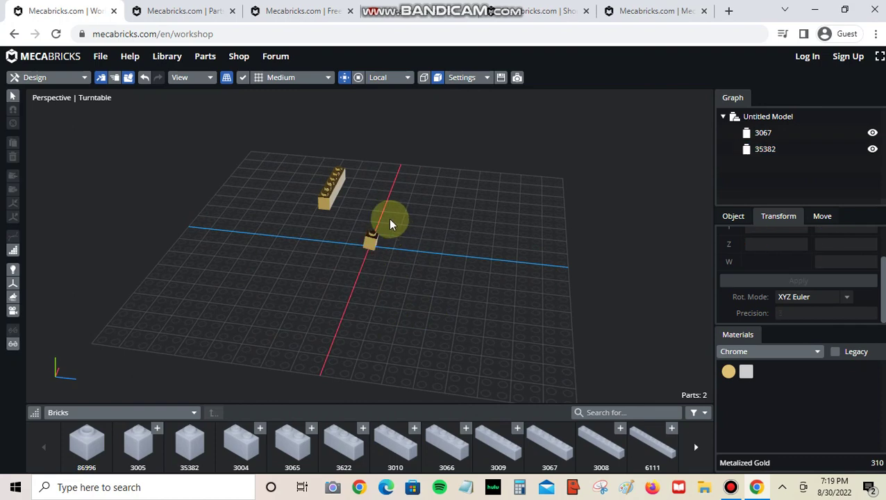
mouse_move(389, 218)
left_mouse_down()
mouse_move(375, 243)
mouse_move(392, 256)
mouse_move(353, 271)
left_mouse_up()
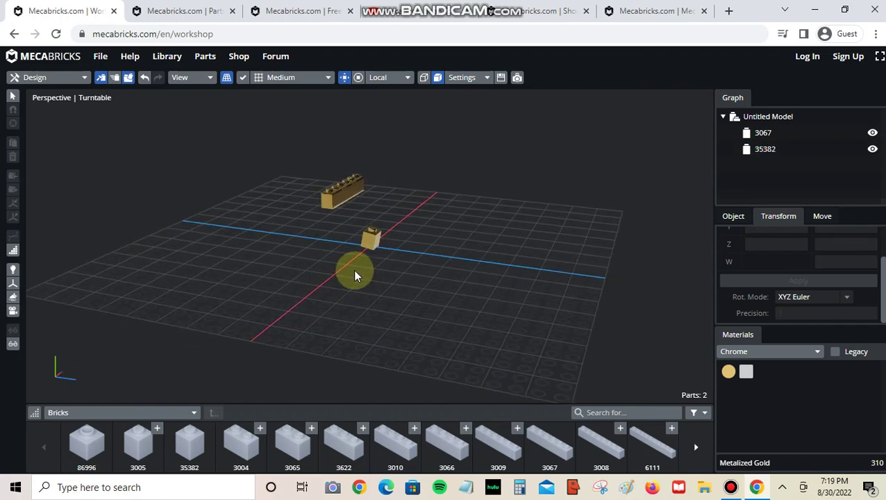
Select the 1x1 brick and translate it 50, then -20, along X
left_click(823, 216)
left_click_drag(695, 253, 412, 256)
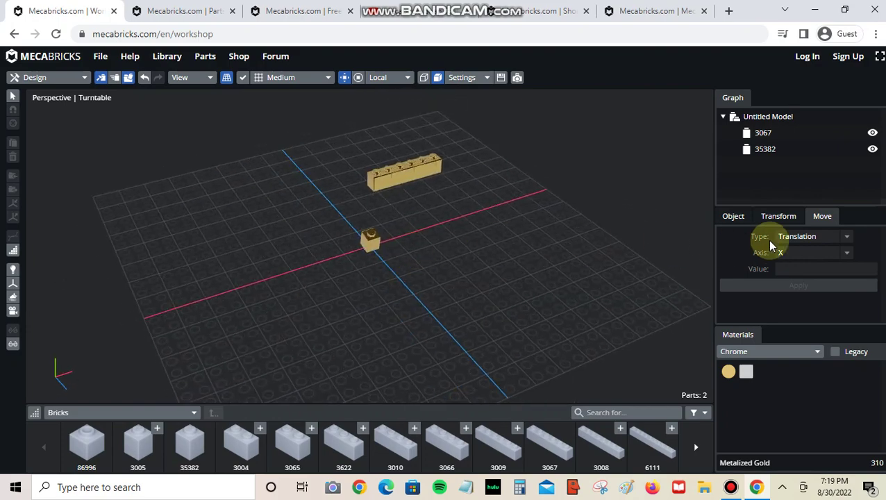
left_click_drag(583, 271, 516, 266)
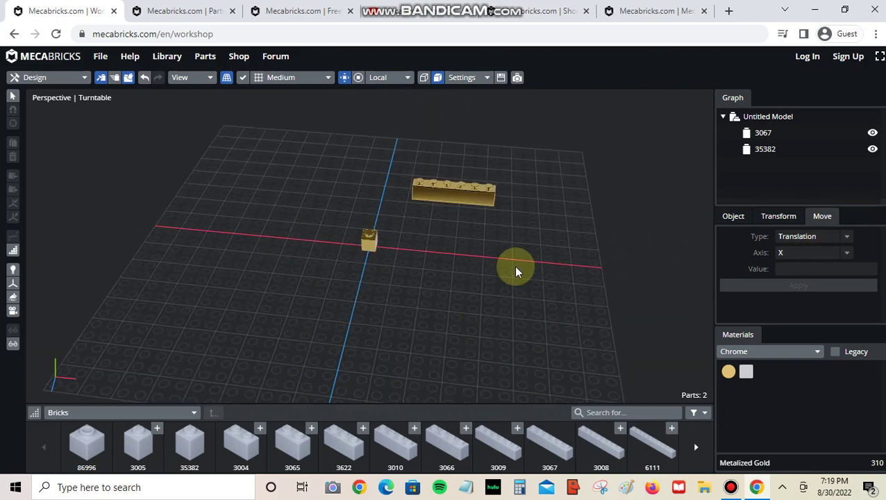
left_click(368, 239)
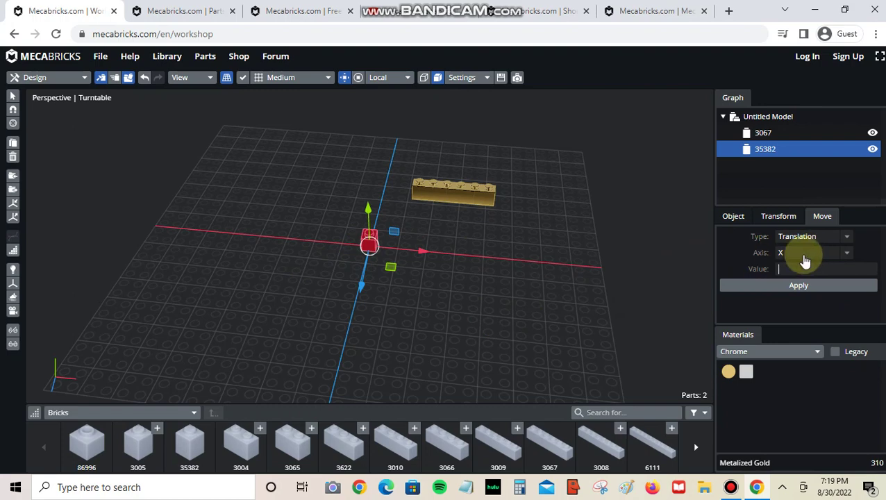
type("50")
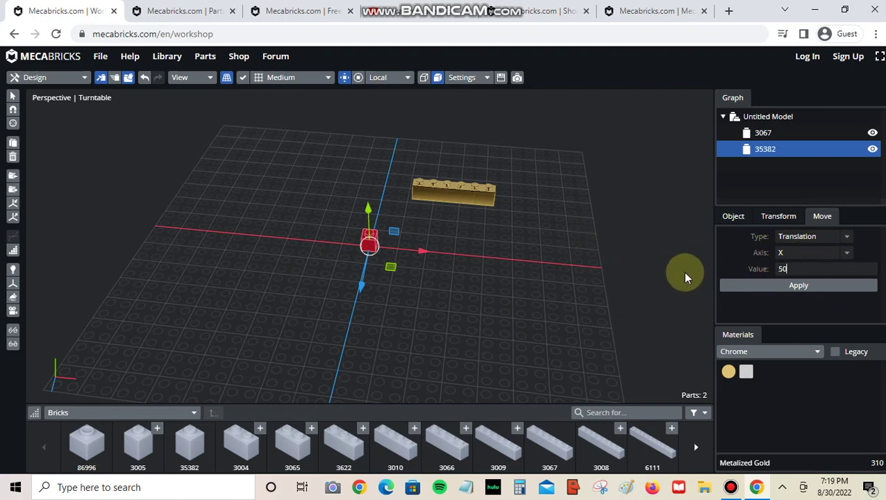
left_click(751, 289)
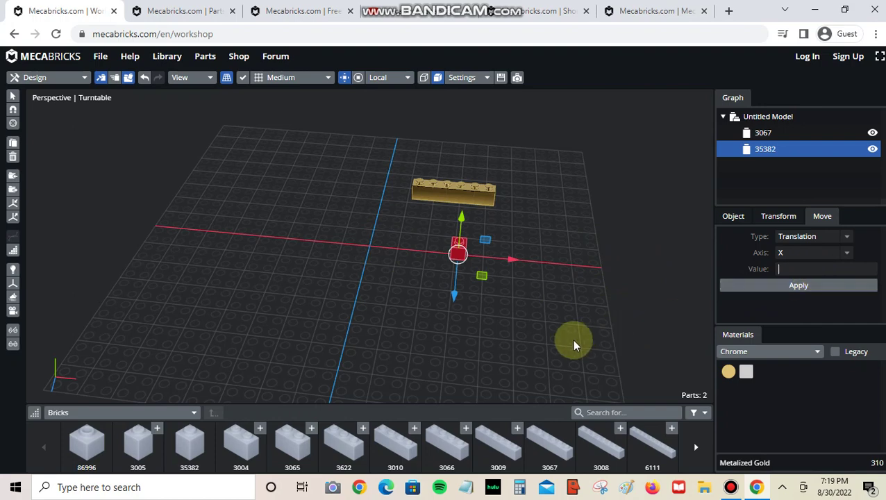
type("-")
type("20")
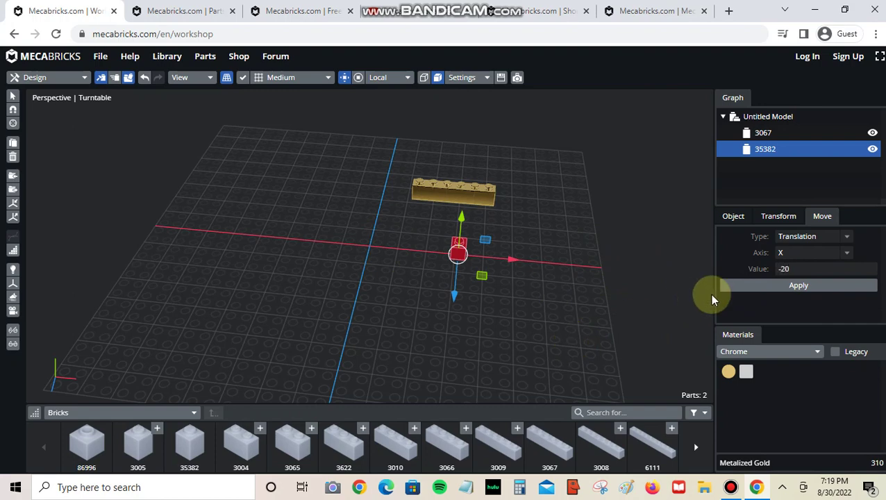
left_click(754, 287)
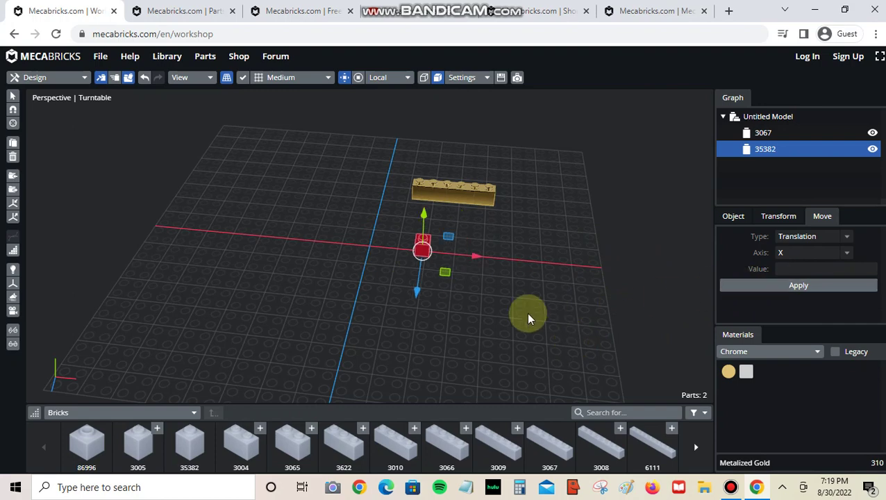
Switch the move axis to Z and translate the brick 80, then -30
left_click(793, 253)
left_click(797, 277)
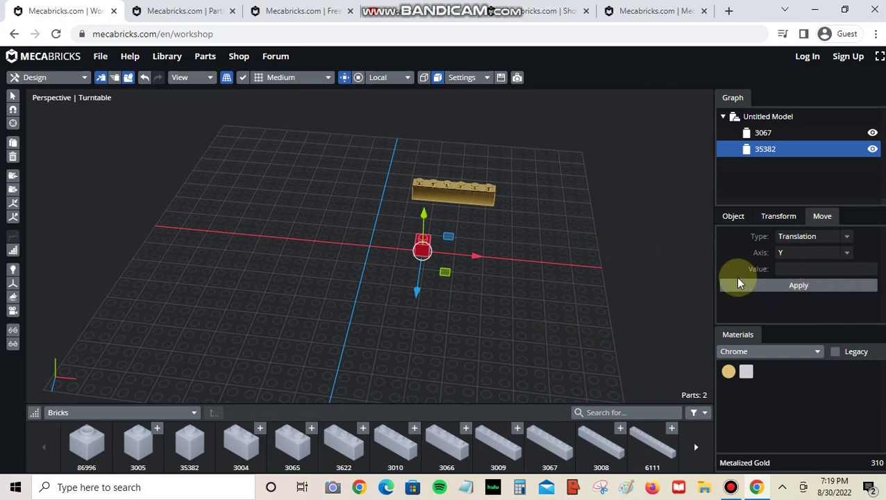
right_click_drag(602, 277, 554, 309)
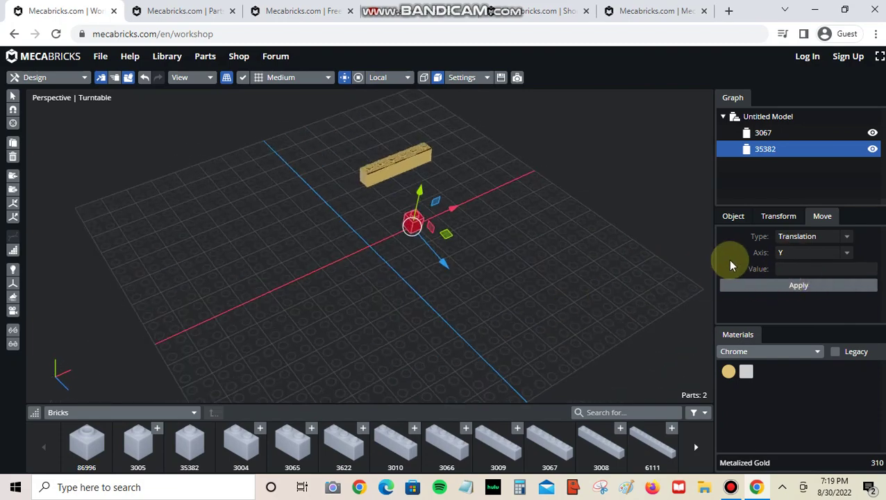
left_click(806, 253)
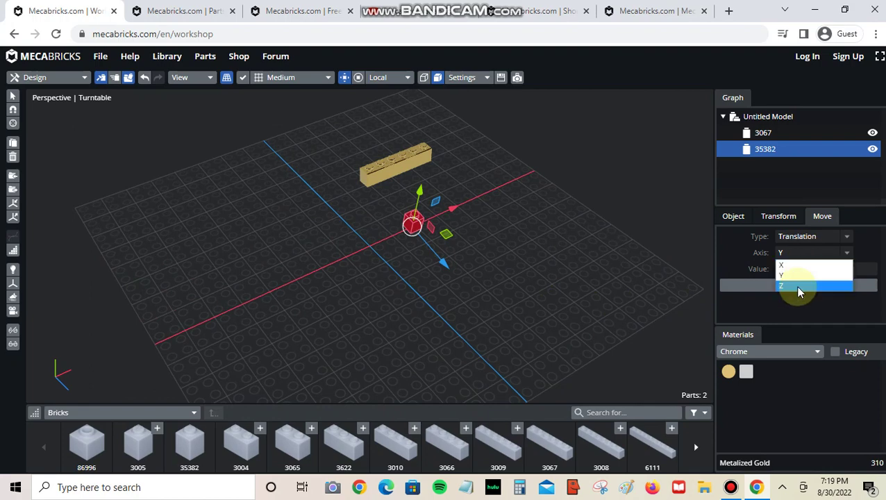
left_click(799, 286)
left_click(791, 269)
left_click(514, 316)
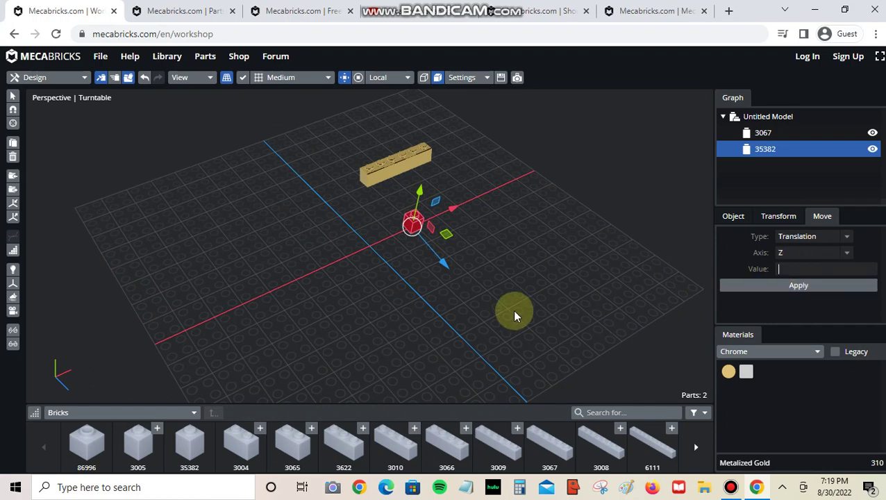
type("80")
left_click(756, 286)
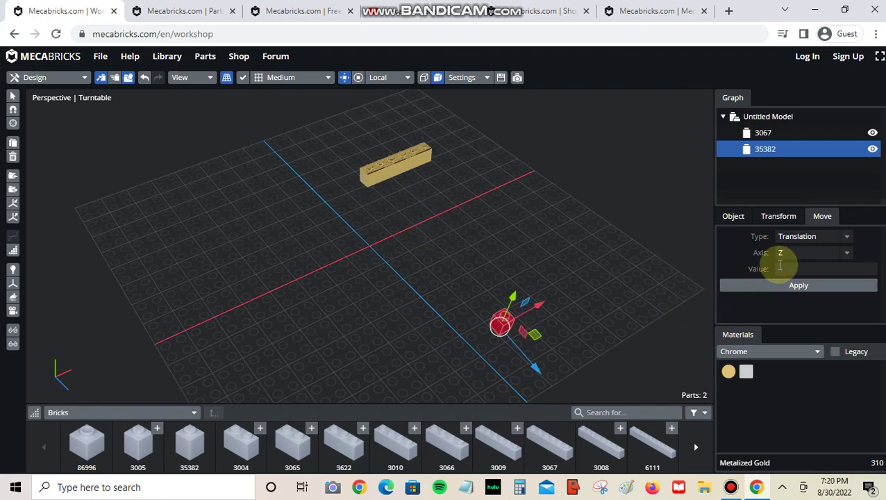
type("-30")
left_click(755, 287)
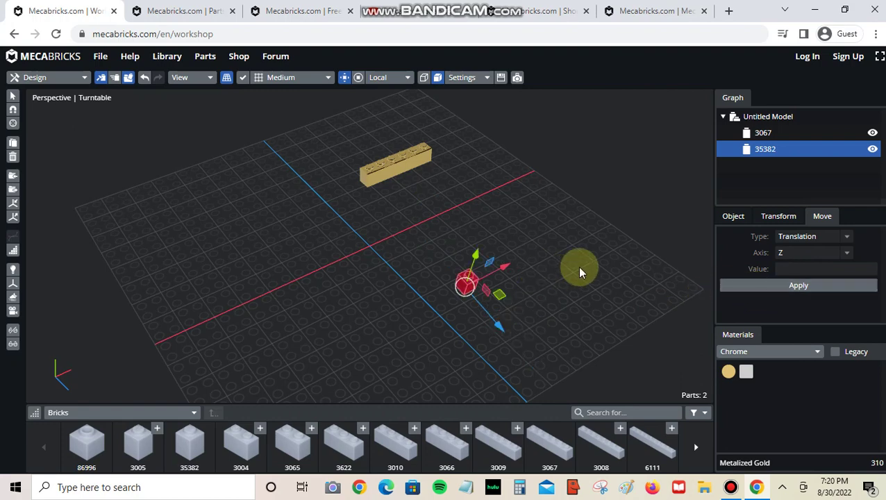
Switch the move axis to Y, raise the brick 1000, and enter -30
left_click(806, 253)
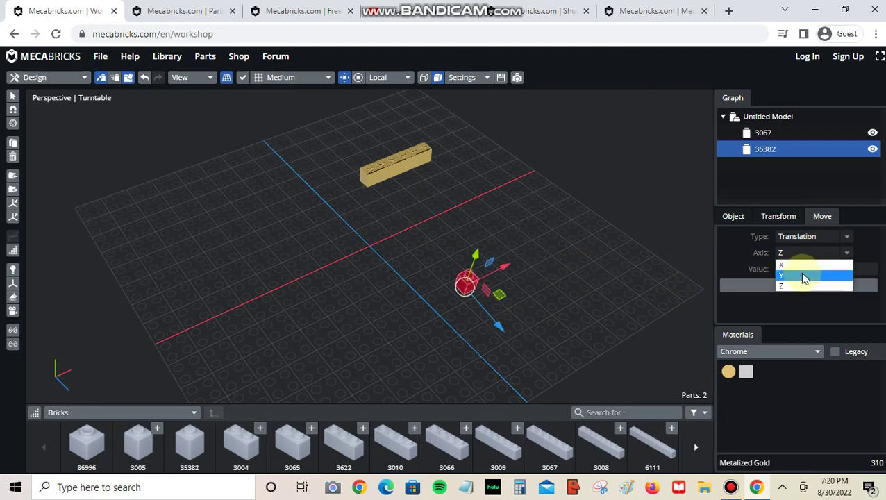
left_click(799, 271)
right_click_drag(567, 338, 588, 313)
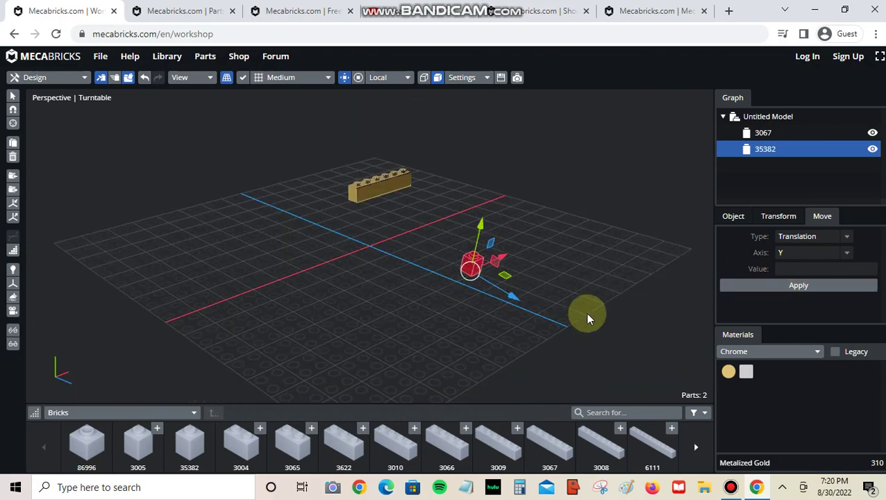
type("1000")
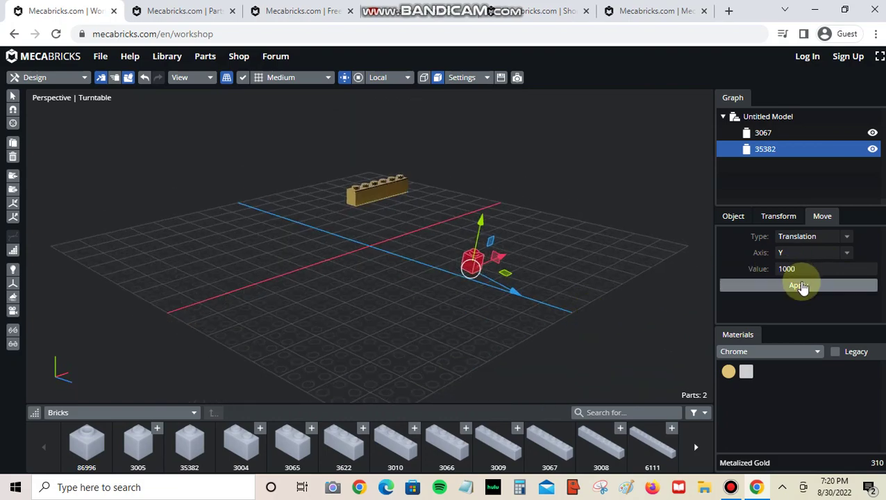
left_click(799, 286)
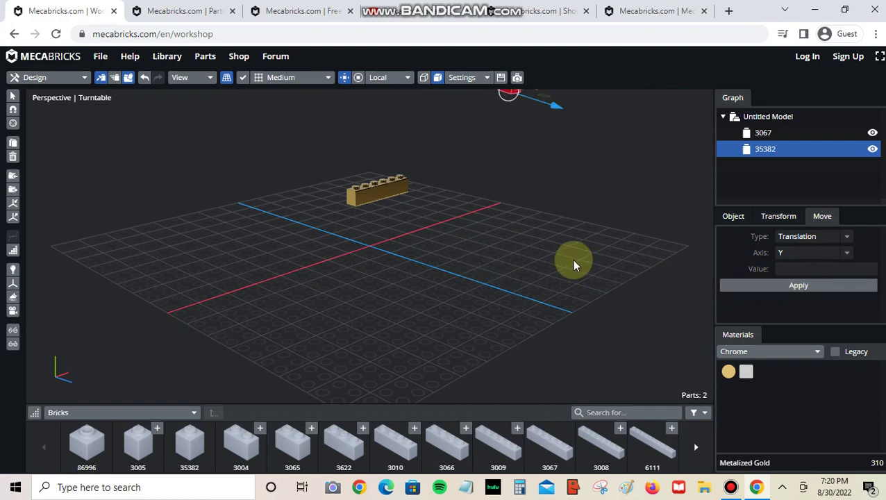
right_click_drag(572, 264, 560, 281)
left_click(851, 270)
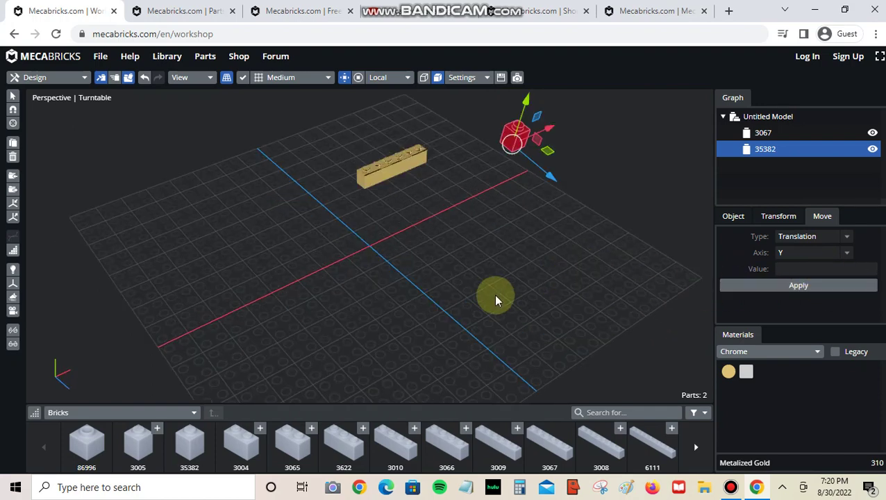
type("-30")
Lower the brick 30 on Y, then switch to Rotation and rotate it 90 about Y
left_click(762, 286)
left_click(838, 237)
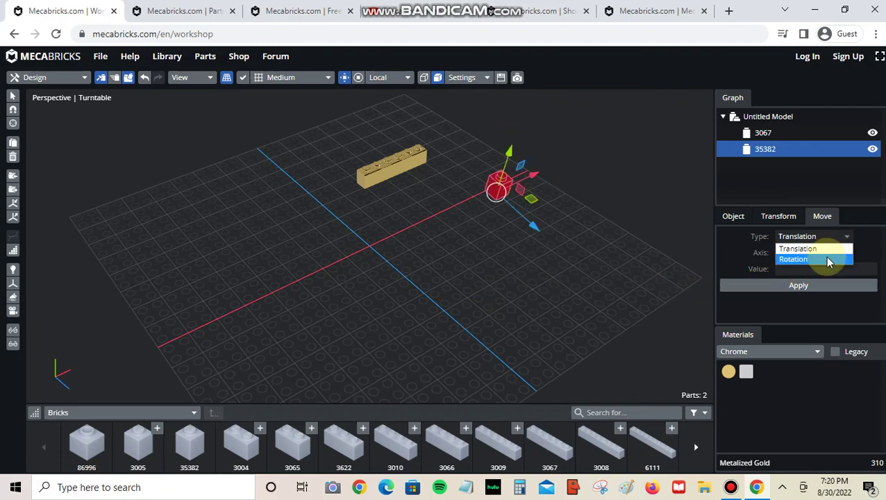
left_click(829, 261)
right_click_drag(564, 321, 602, 319)
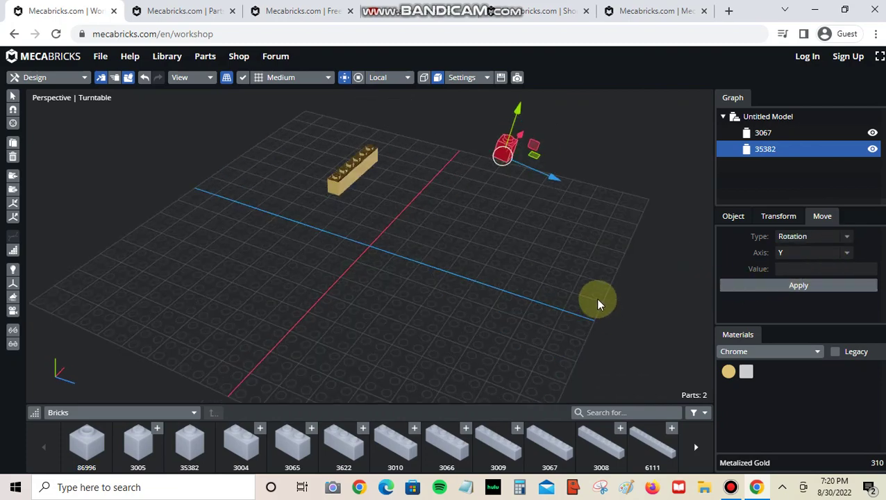
left_click(785, 269)
right_click_drag(519, 331, 540, 337)
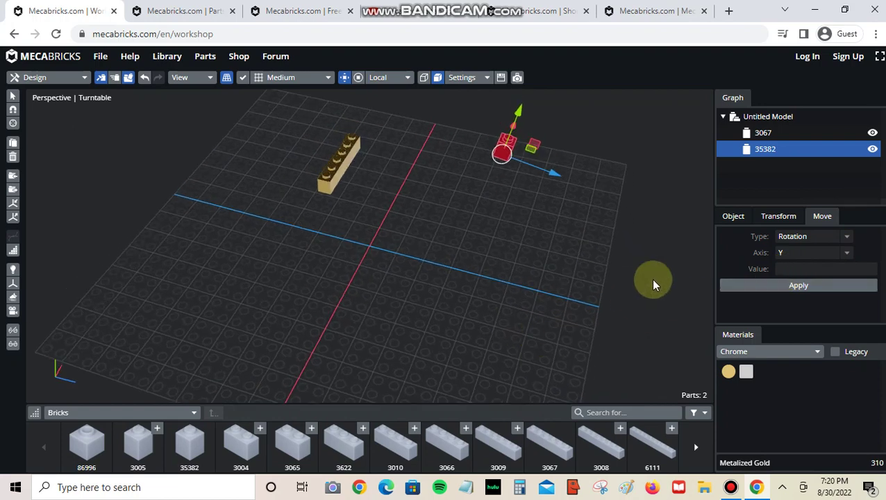
left_click(799, 269)
type("90")
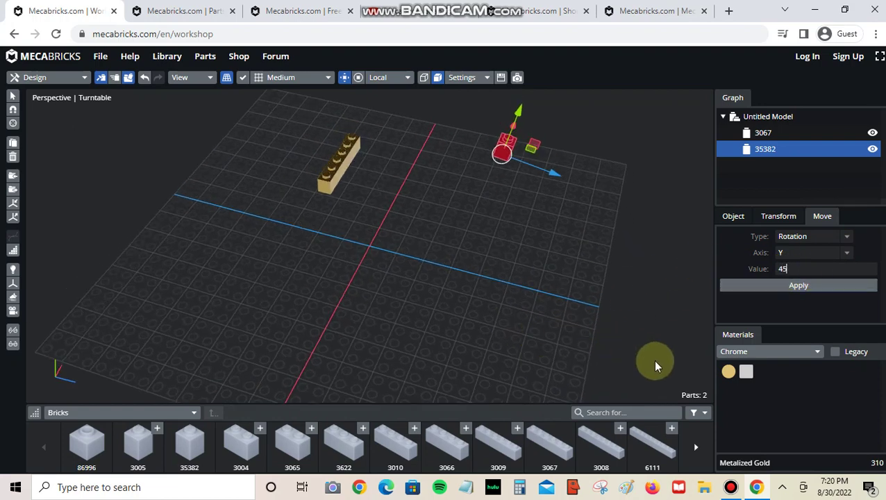
left_click(799, 287)
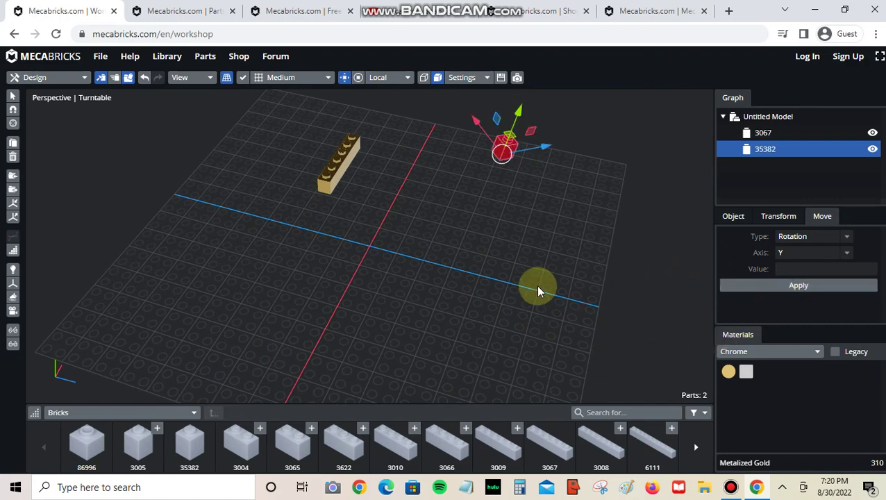
Flip the brick 180 degrees about X and deselect it
left_click(816, 255)
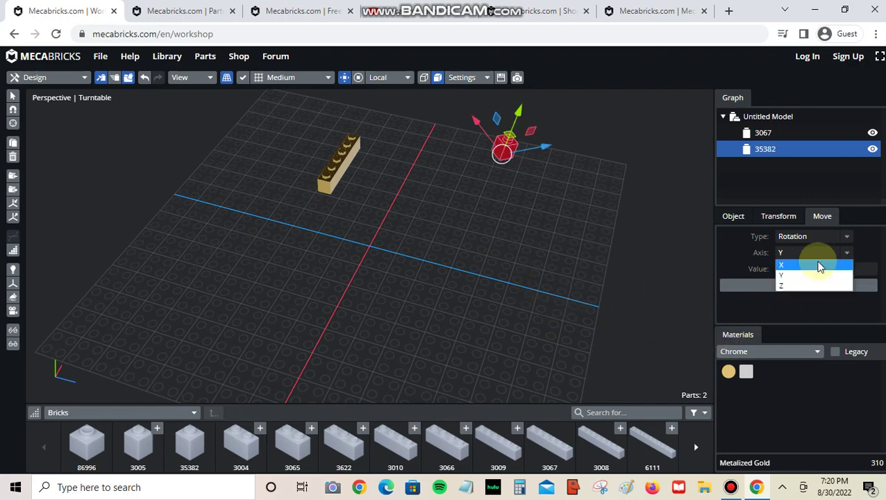
left_click(815, 266)
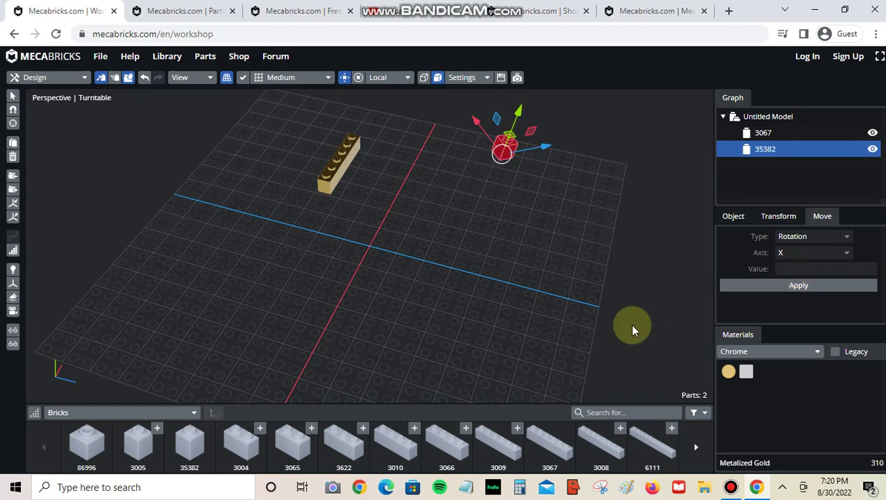
type("180")
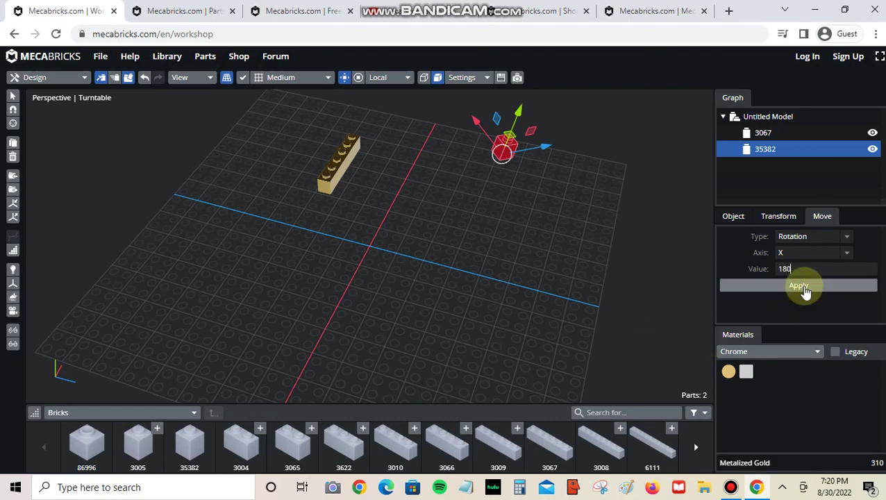
left_click(805, 289)
left_click(524, 317)
right_click_drag(526, 262, 471, 108)
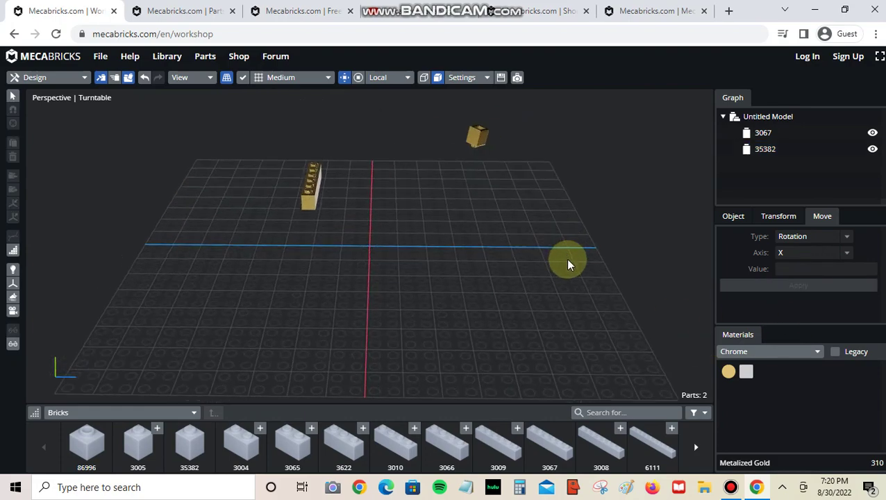